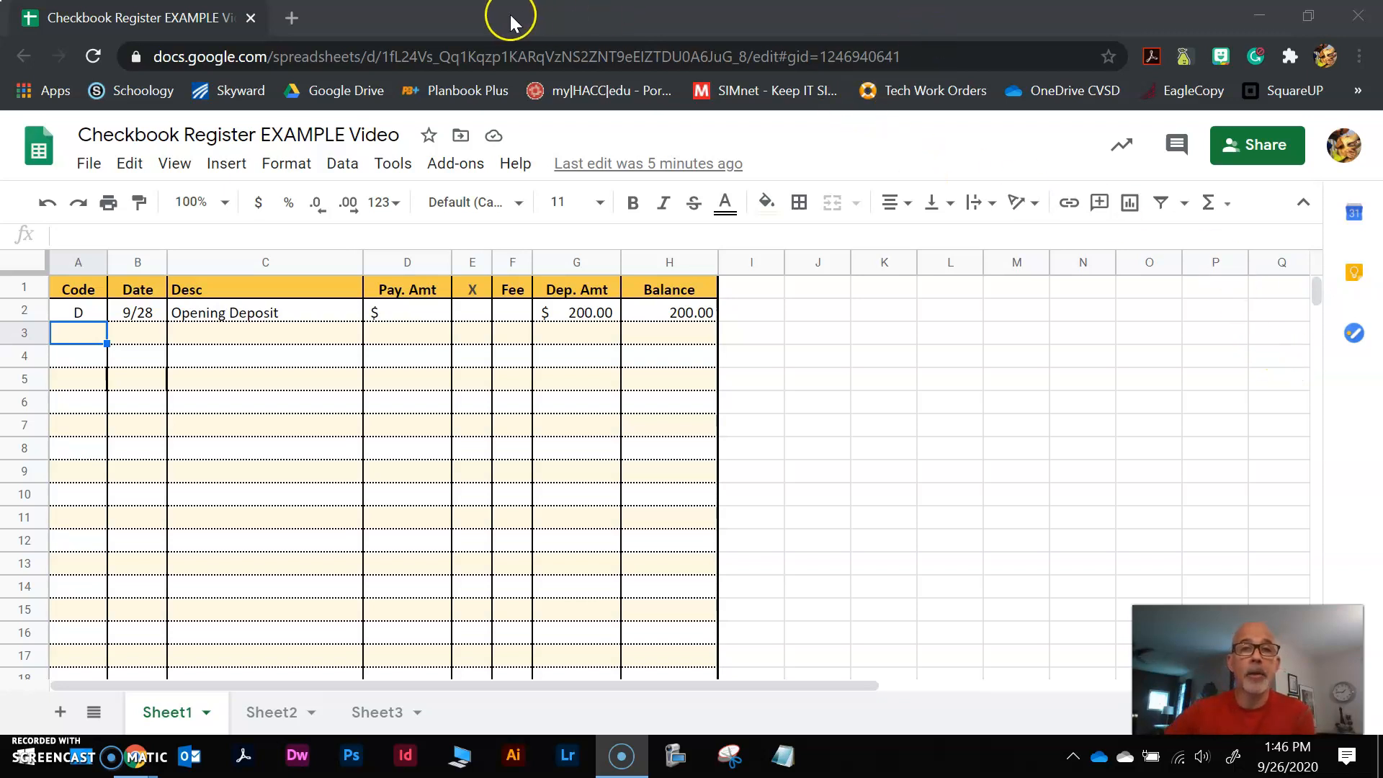
Step: Place the checkbook register spreadsheet side by side with the Schoology assignment instructions page
{"action": "left_click_drag", "start_coordinate": [495, 23], "coordinate": [1379, 168]}
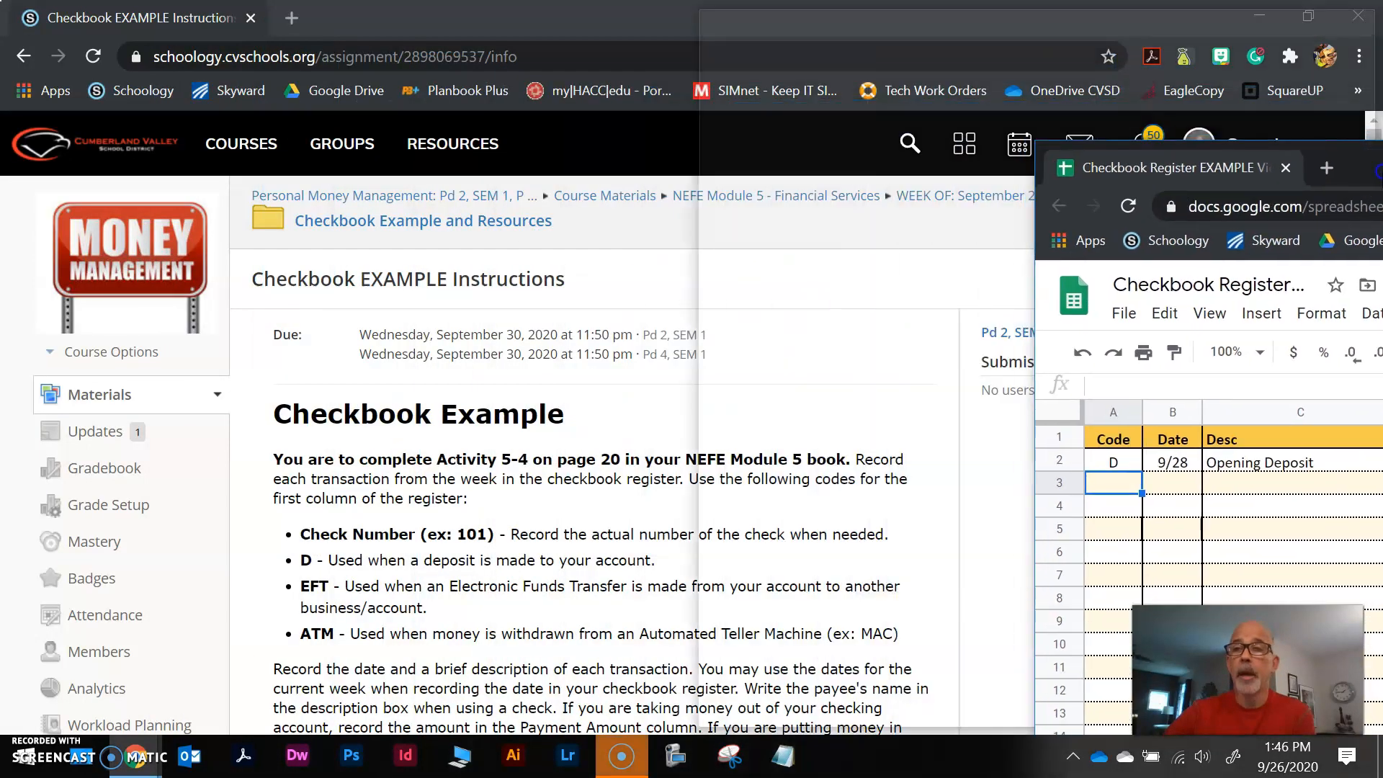
{"action": "left_click", "coordinate": [362, 80]}
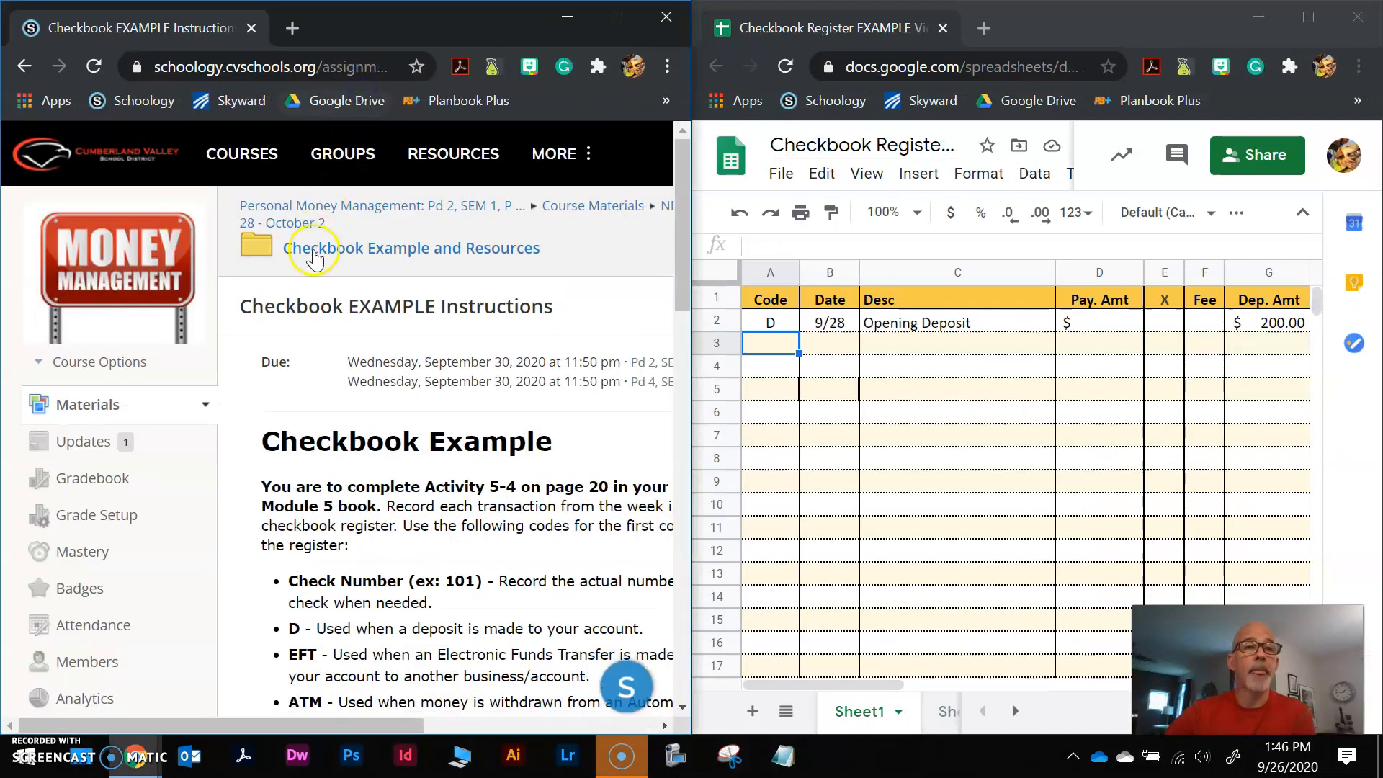
Step: Download and open Example Transactions.pdf from the assignment attachments, and widen the spreadsheet window beside it
{"action": "scroll", "coordinate": [498, 435], "scroll_direction": "down", "scroll_amount": 15}
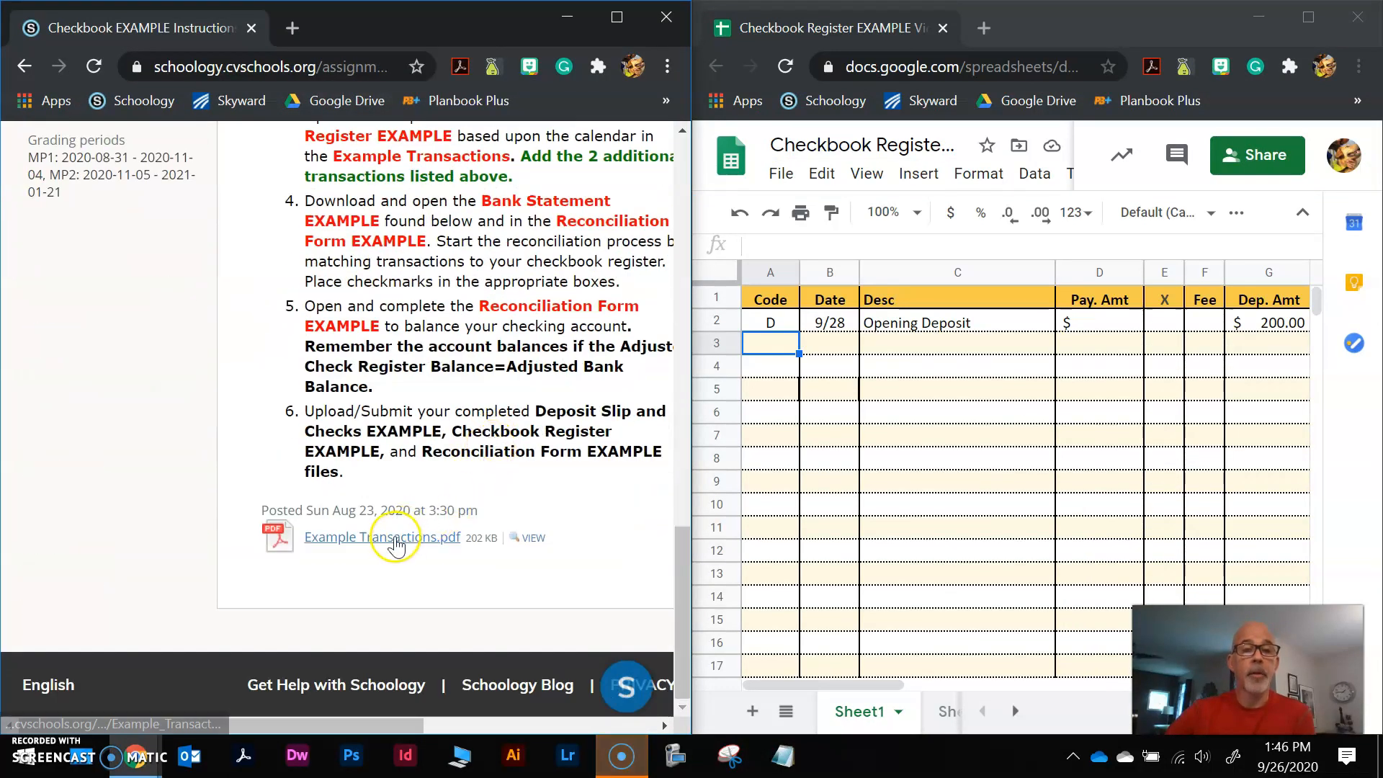
{"action": "left_click", "coordinate": [380, 537]}
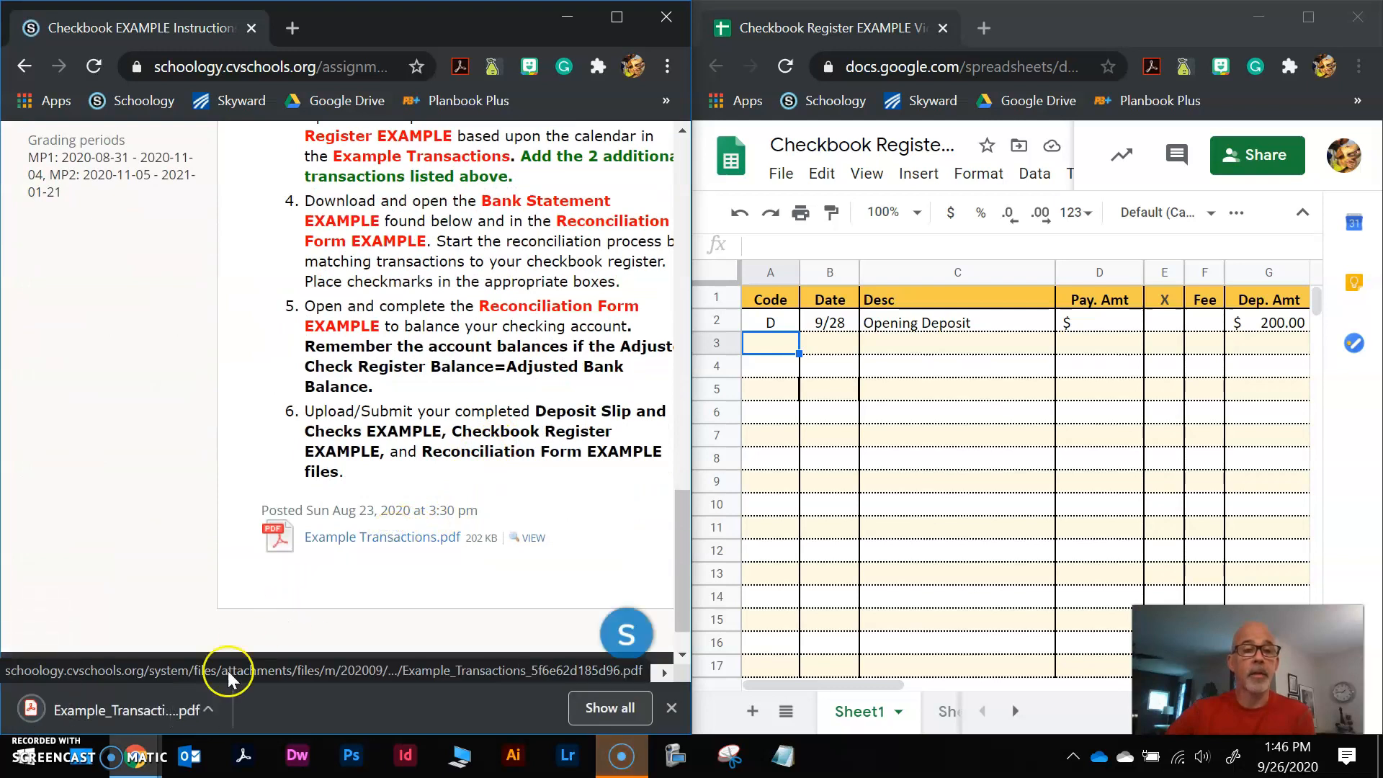
{"action": "left_click", "coordinate": [130, 709]}
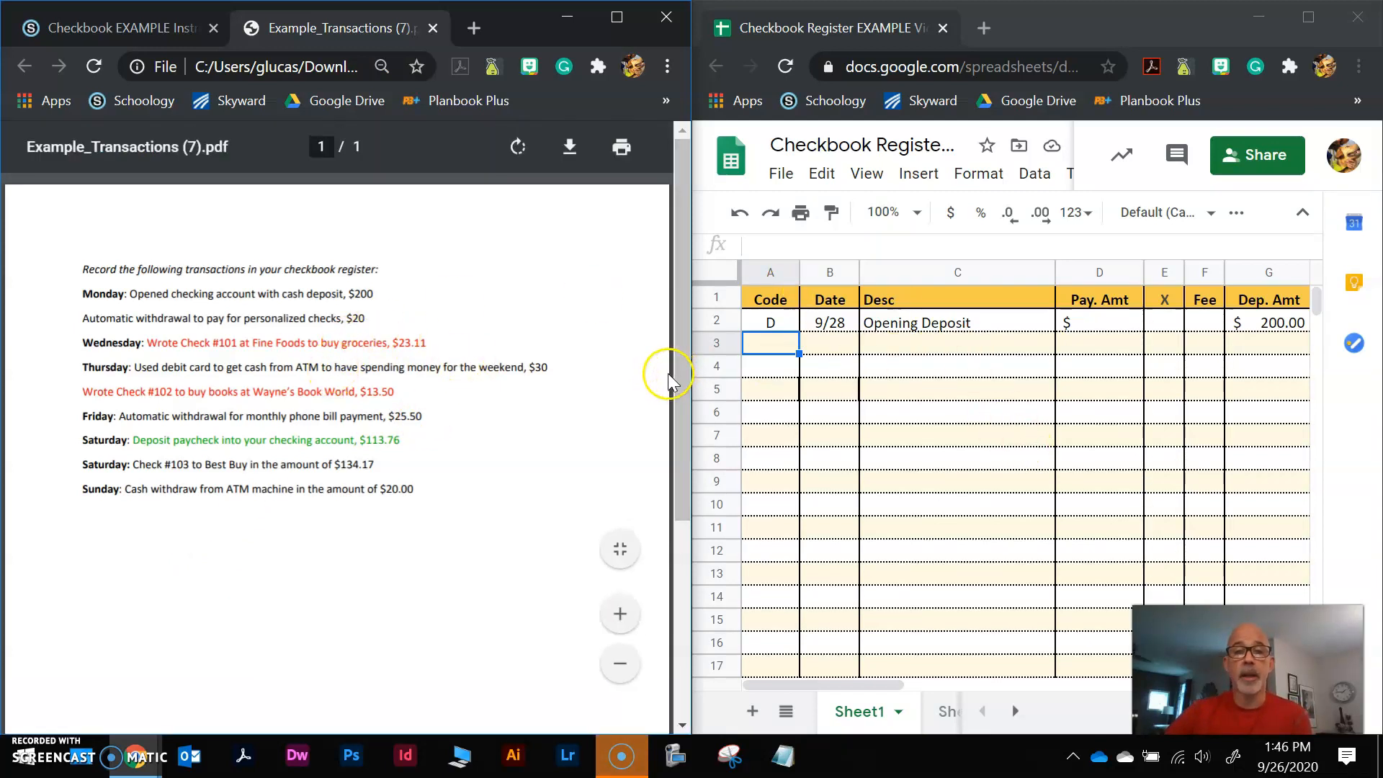
{"action": "left_click_drag", "start_coordinate": [691, 373], "coordinate": [556, 382]}
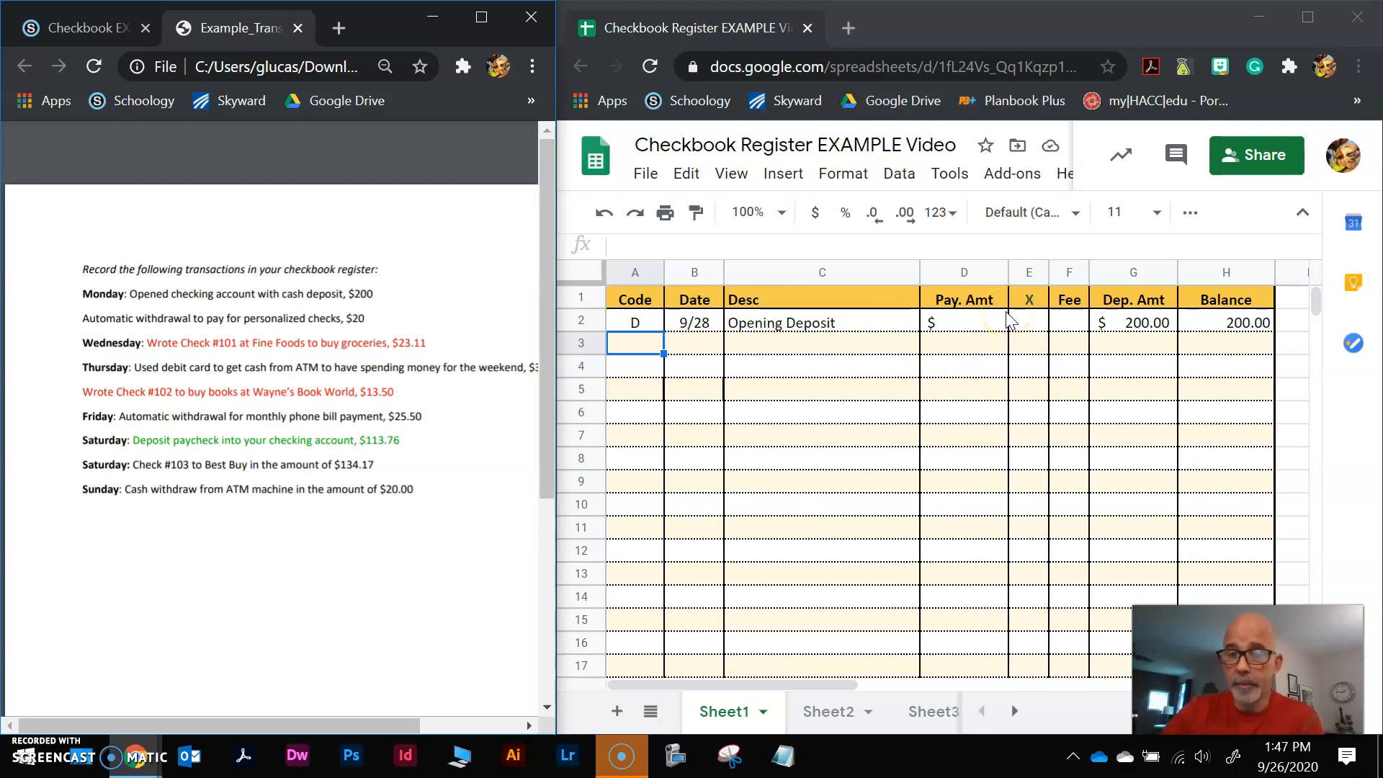
Step: Examine each field of the register's opening deposit row and compare it with Monday's transactions in the PDF
{"action": "left_click", "coordinate": [696, 321]}
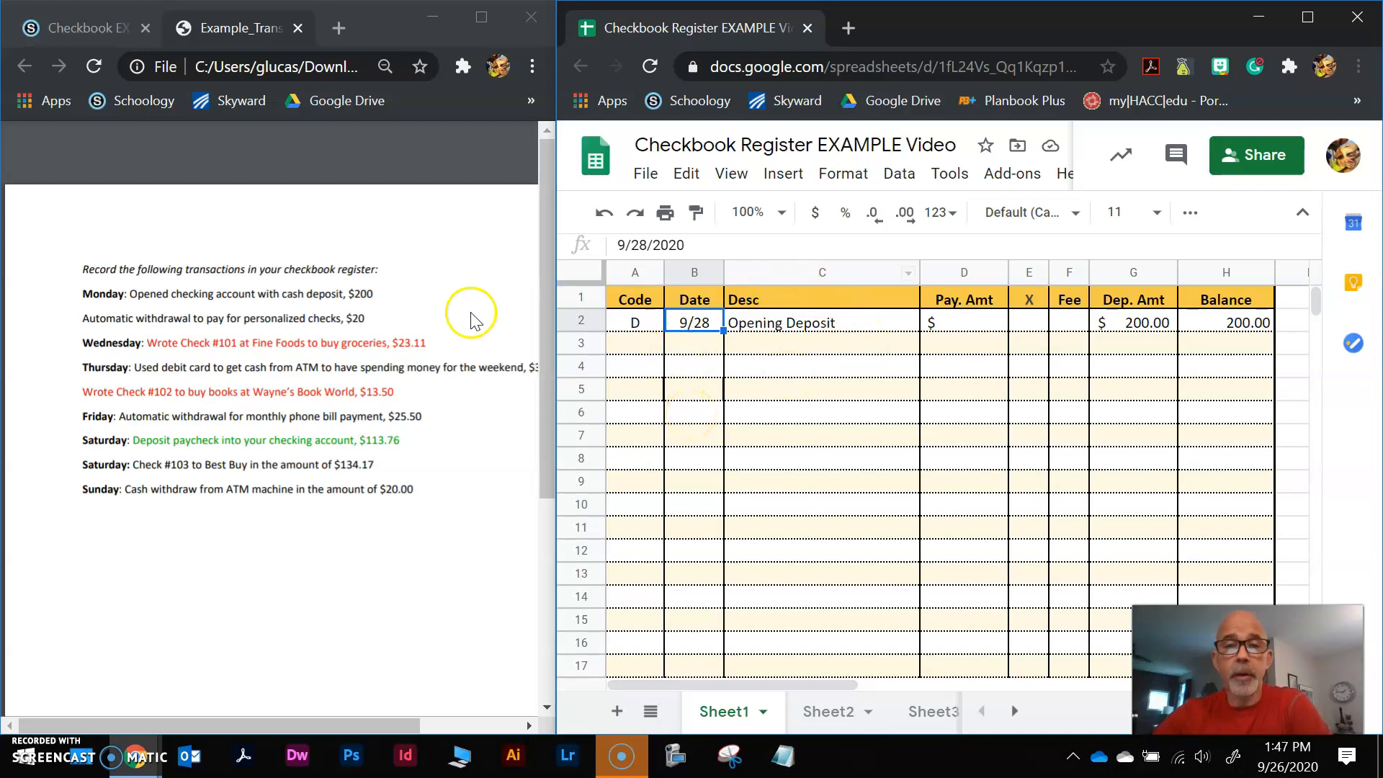
{"action": "left_click", "coordinate": [634, 324]}
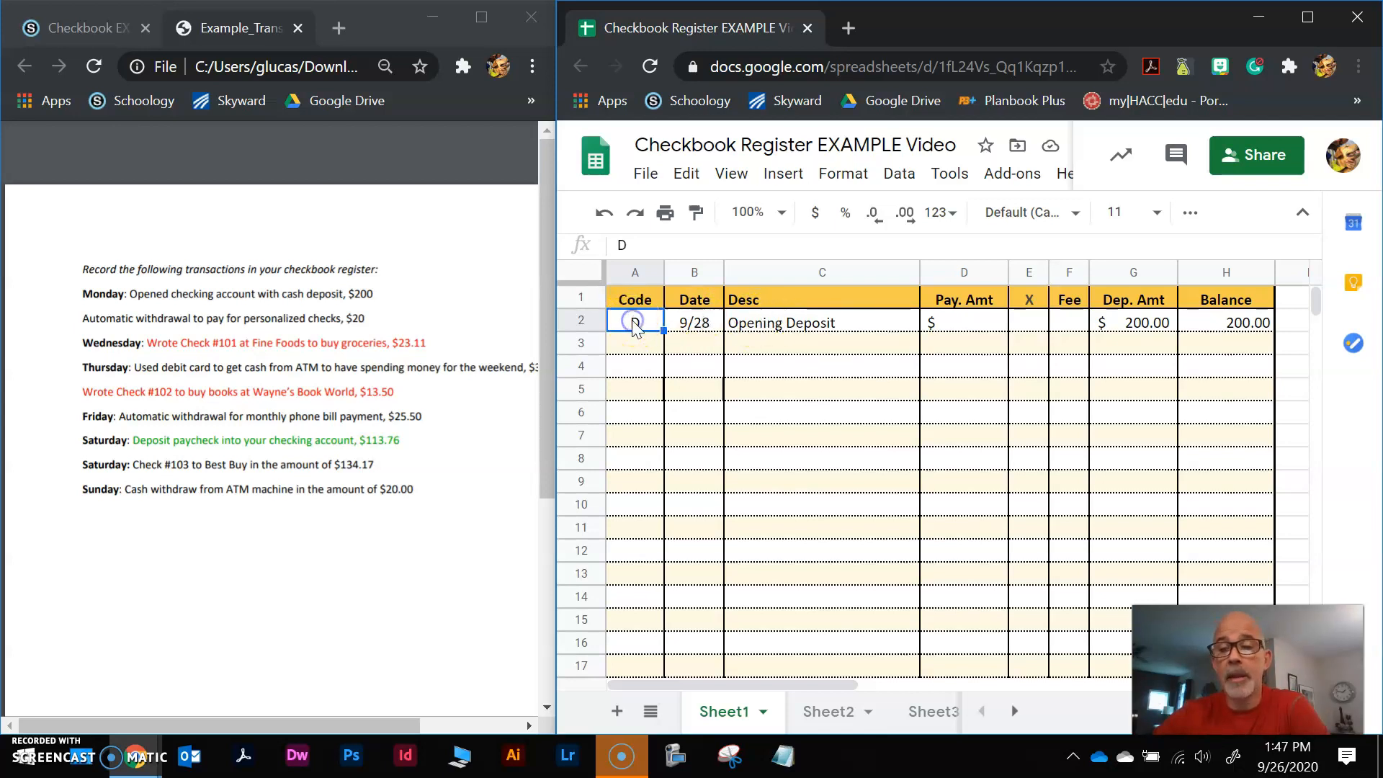
{"action": "left_click", "coordinate": [833, 334]}
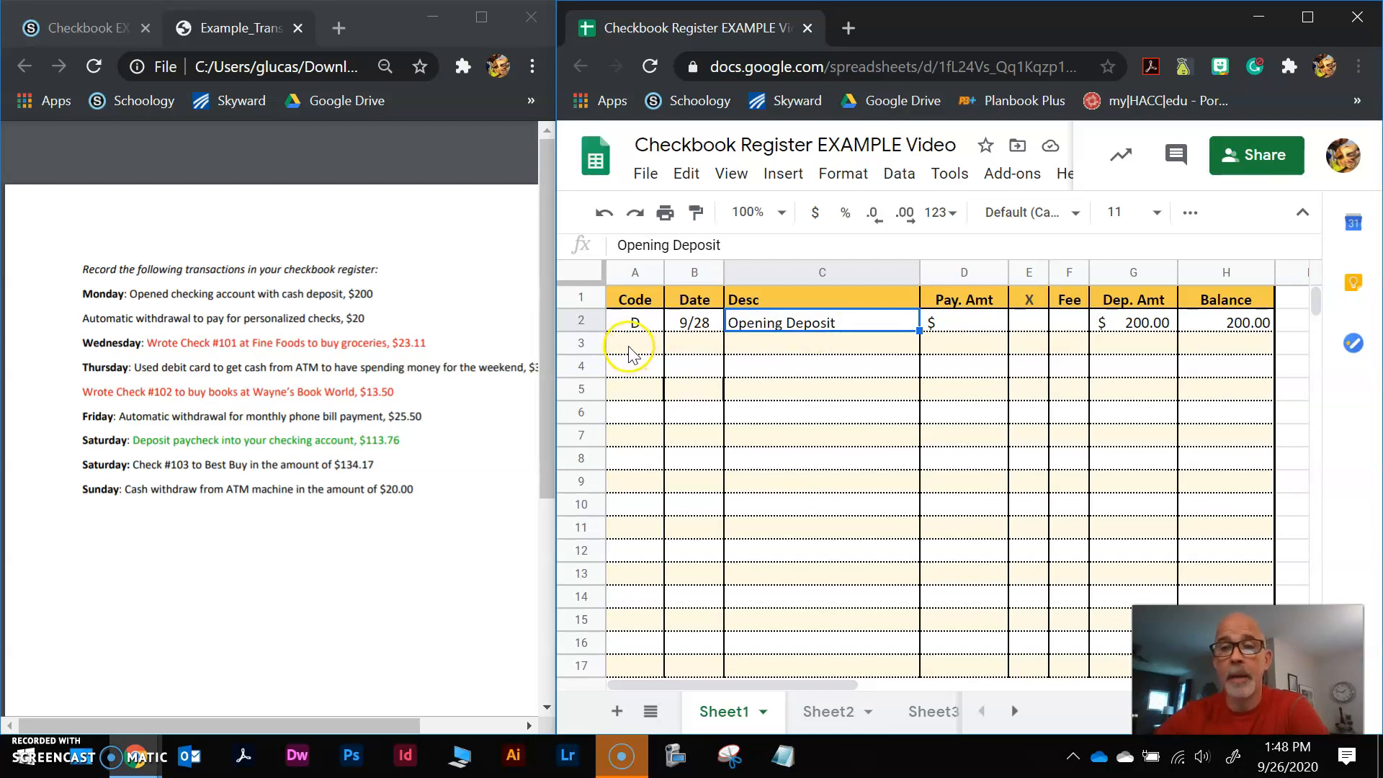
{"action": "left_click", "coordinate": [692, 324]}
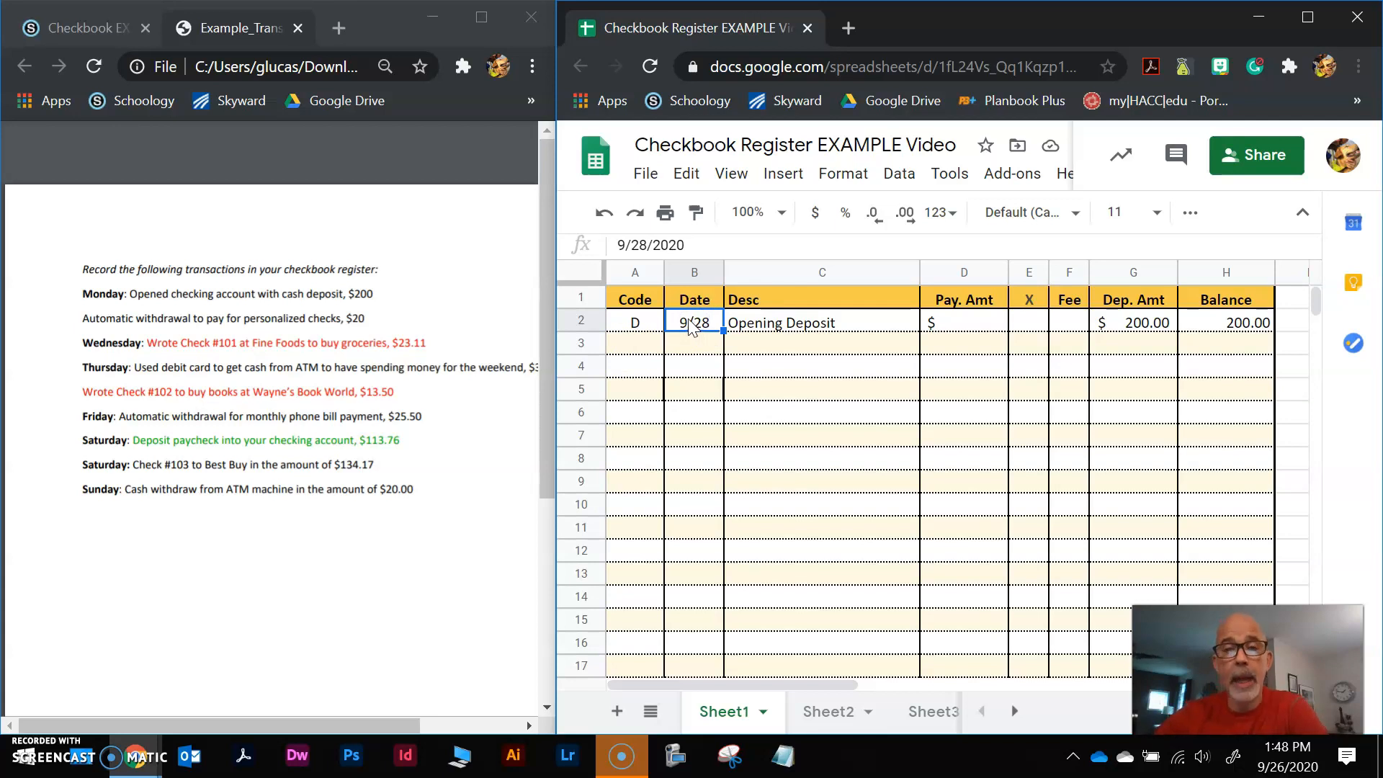
{"action": "left_click", "coordinate": [864, 322]}
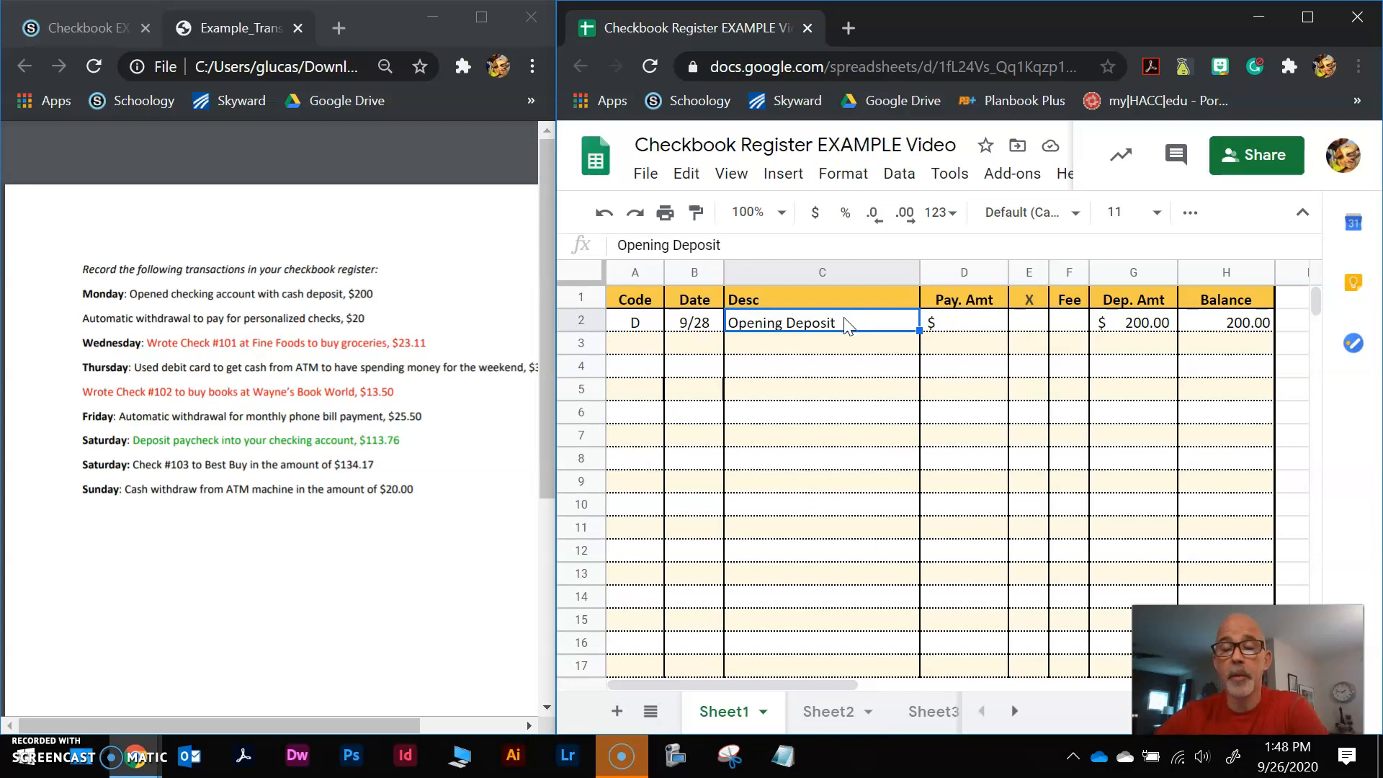
{"action": "left_click", "coordinate": [976, 328]}
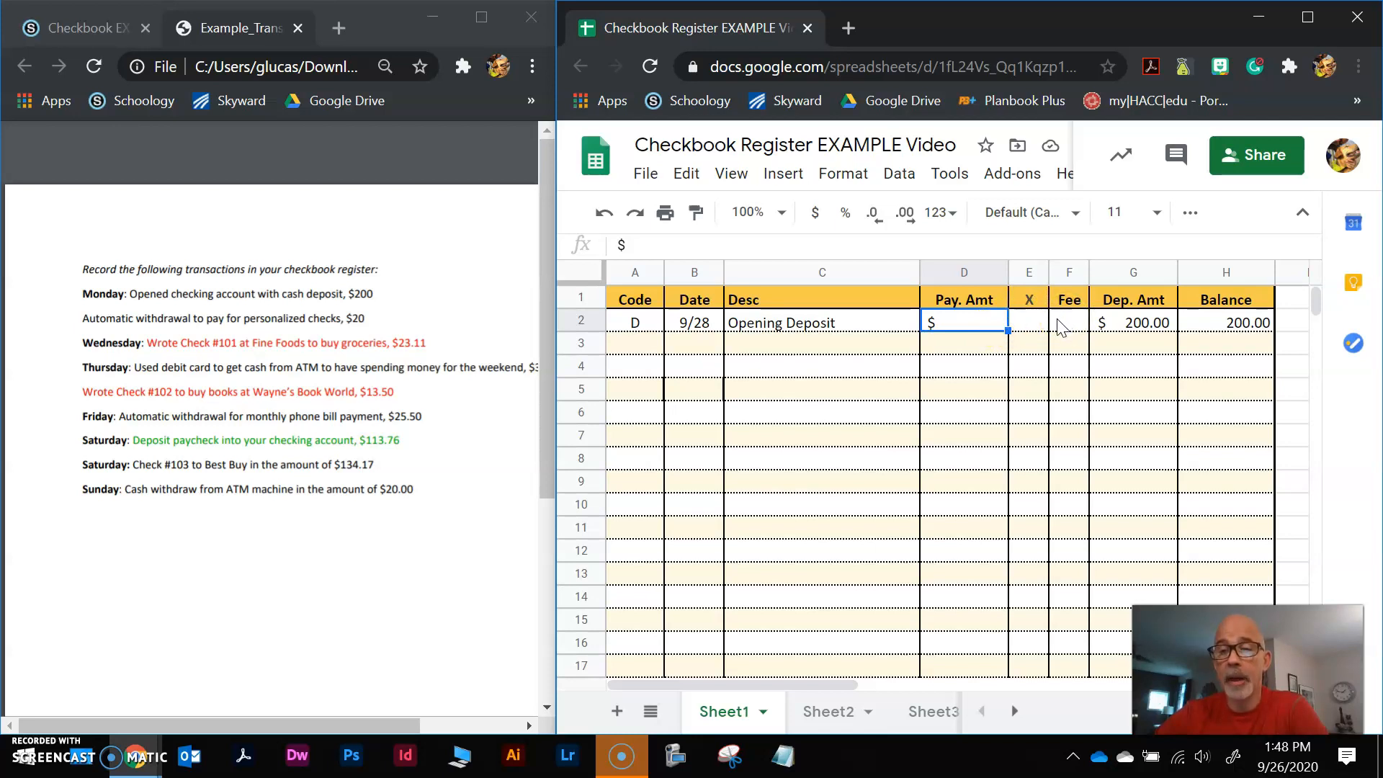
{"action": "left_click", "coordinate": [1153, 329]}
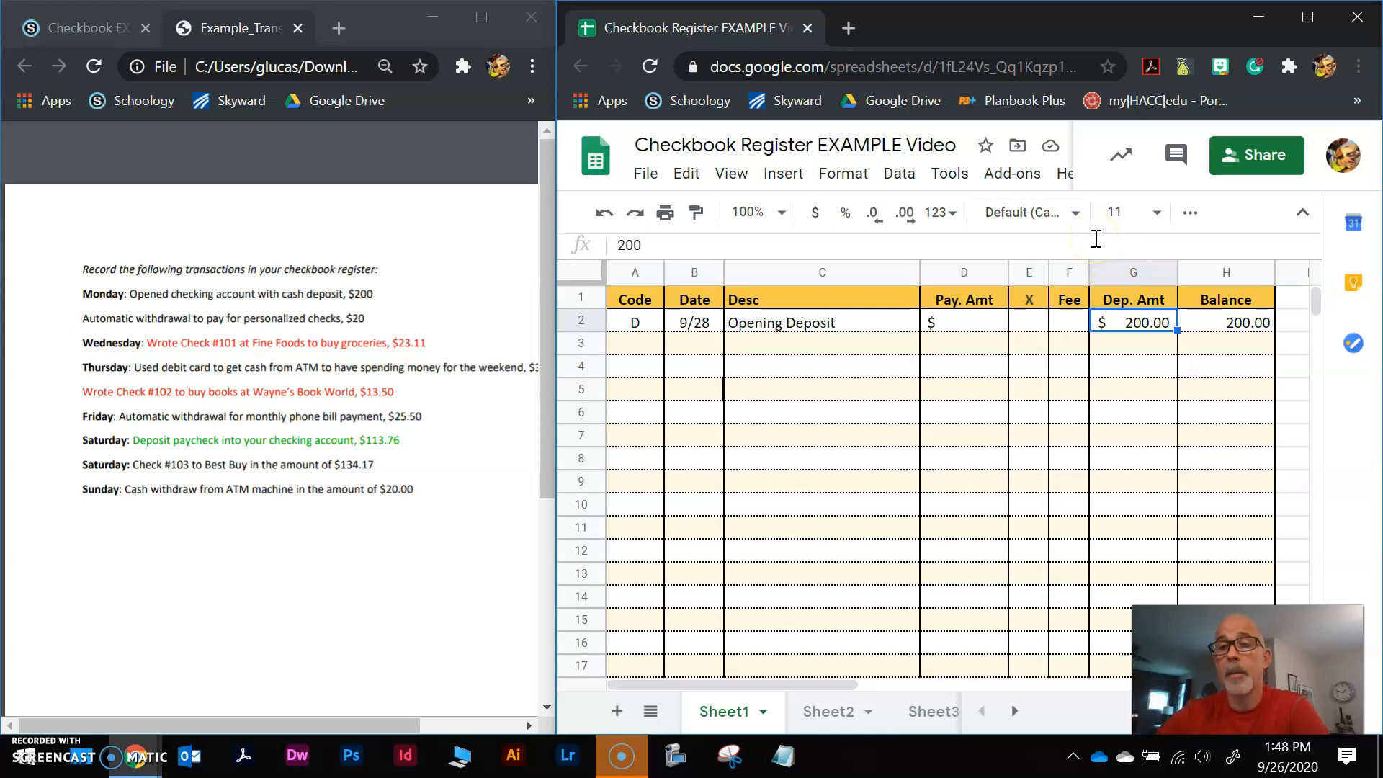
{"action": "left_click", "coordinate": [1211, 328]}
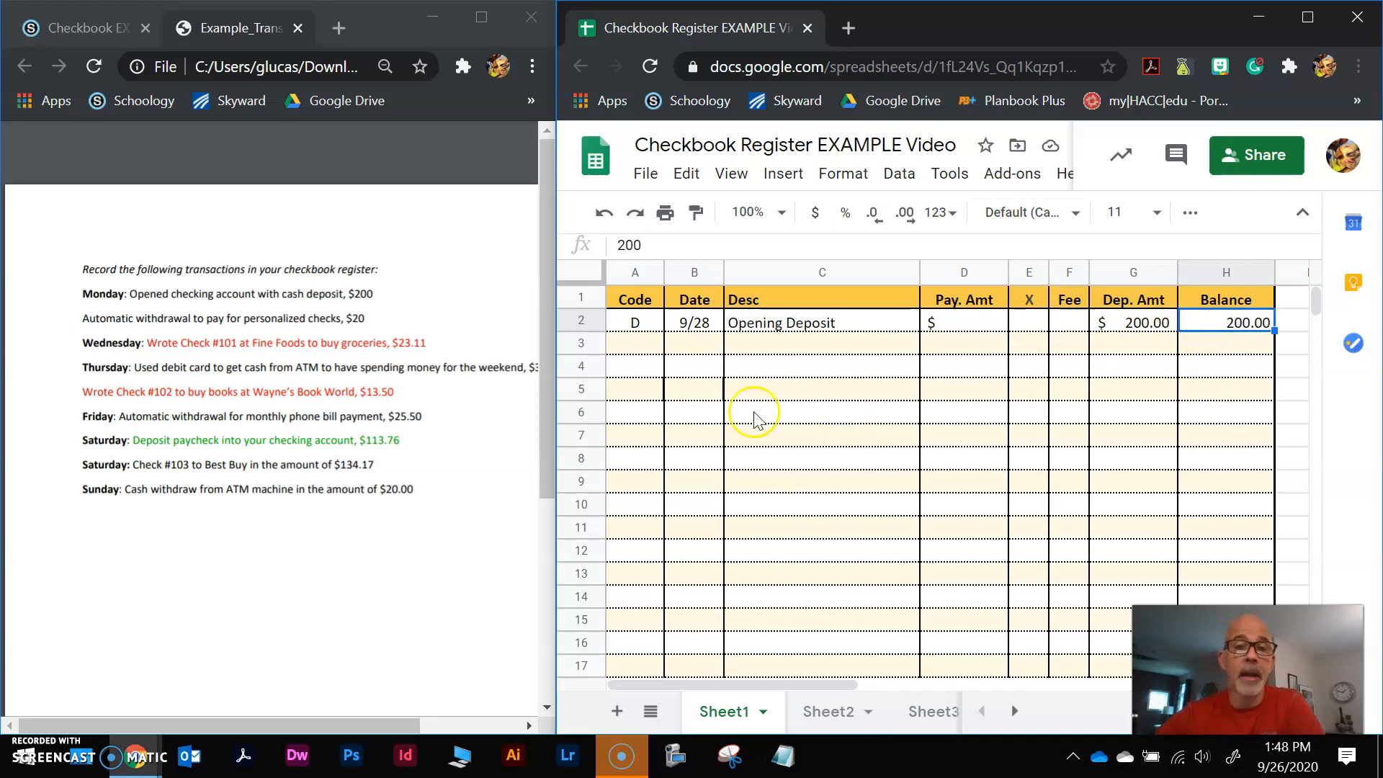
{"action": "left_click", "coordinate": [638, 344]}
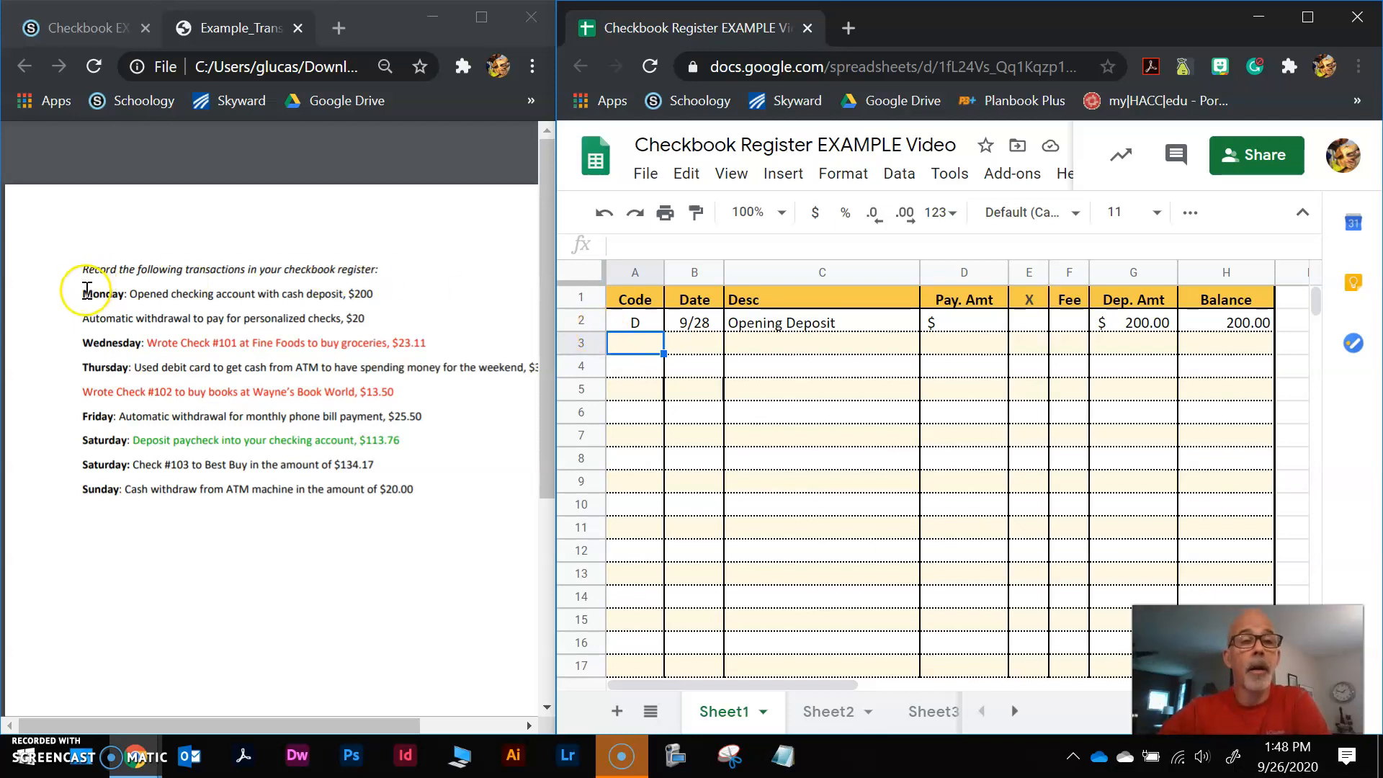
{"action": "left_click_drag", "start_coordinate": [82, 294], "coordinate": [385, 305]}
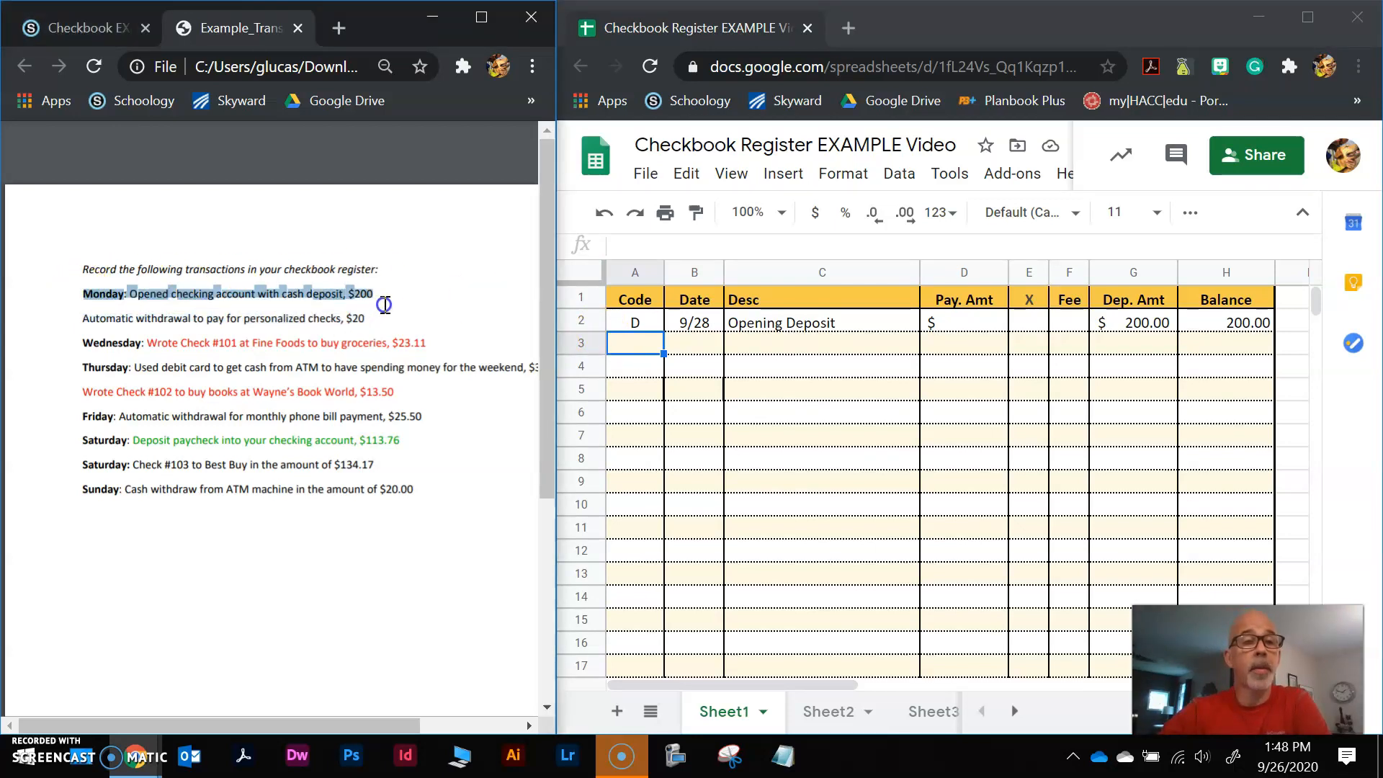
{"action": "left_click", "coordinate": [697, 345]}
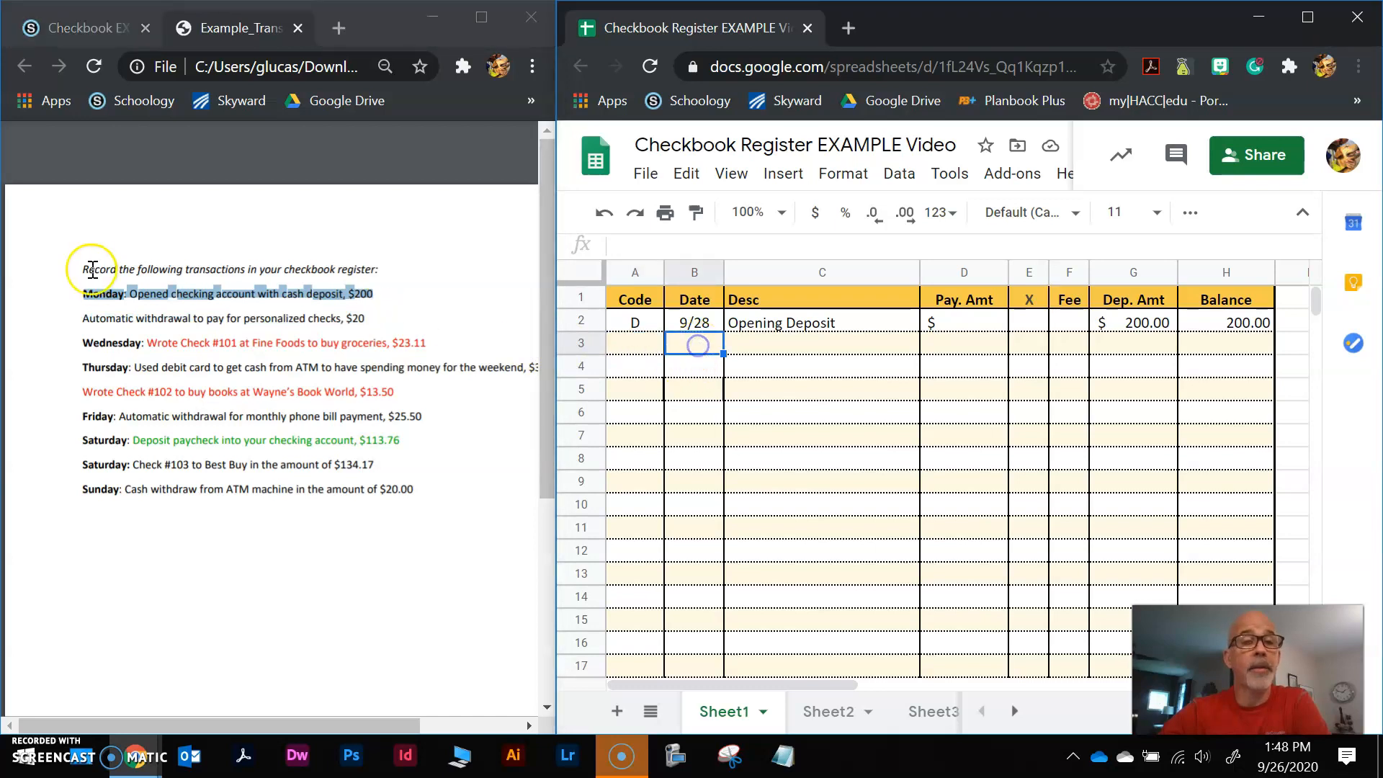
{"action": "left_click", "coordinate": [327, 319]}
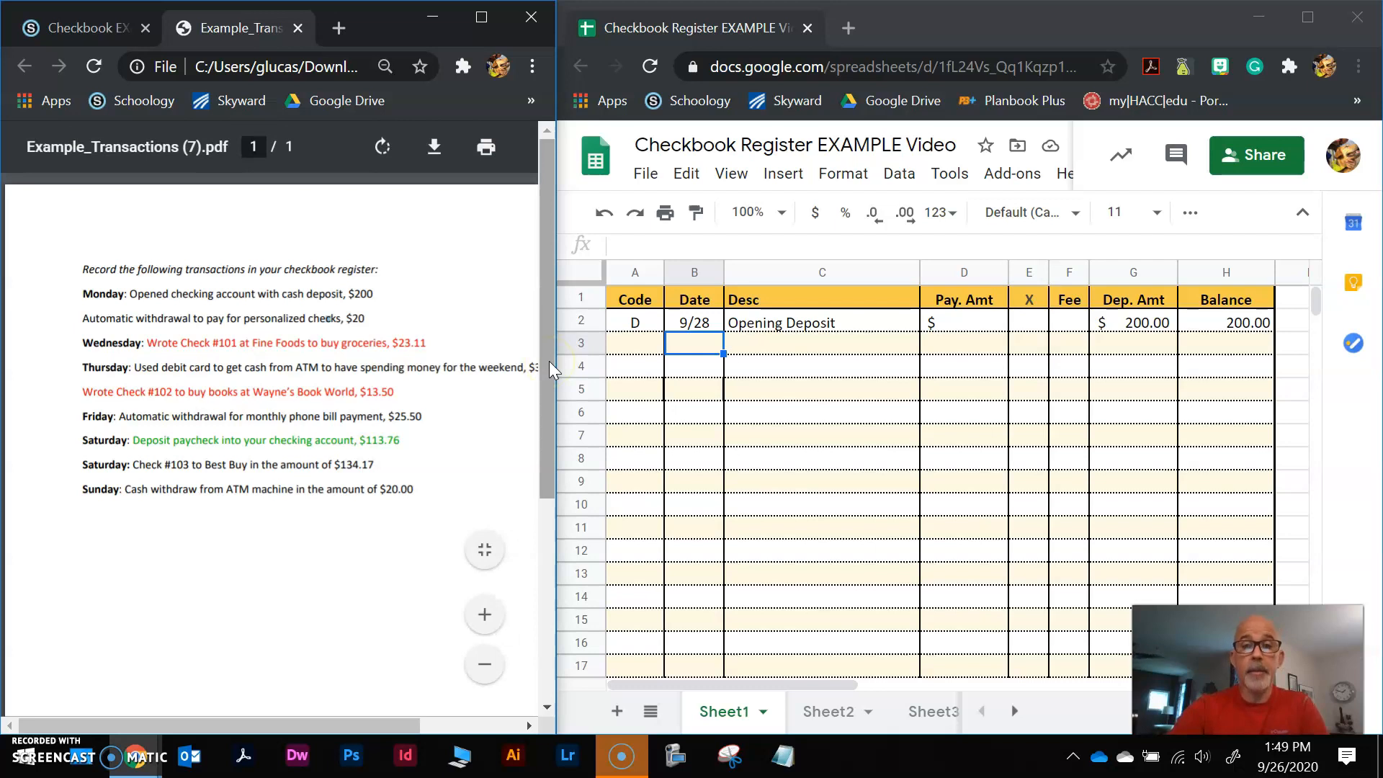
Step: Fill in row 3 with date 9/28, description "Purchase Checks" and payment amount 20
{"action": "left_click", "coordinate": [693, 345]}
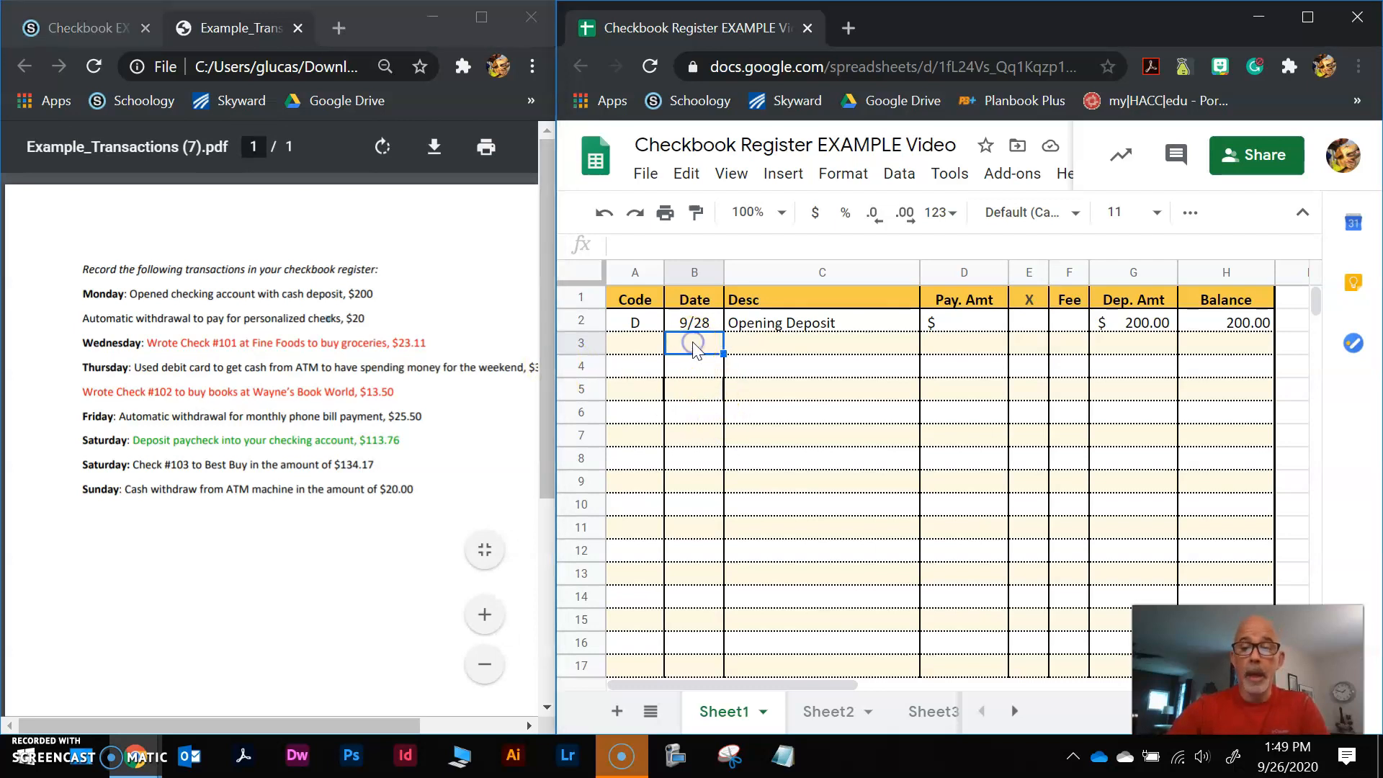
{"action": "type", "text": "9/28"}
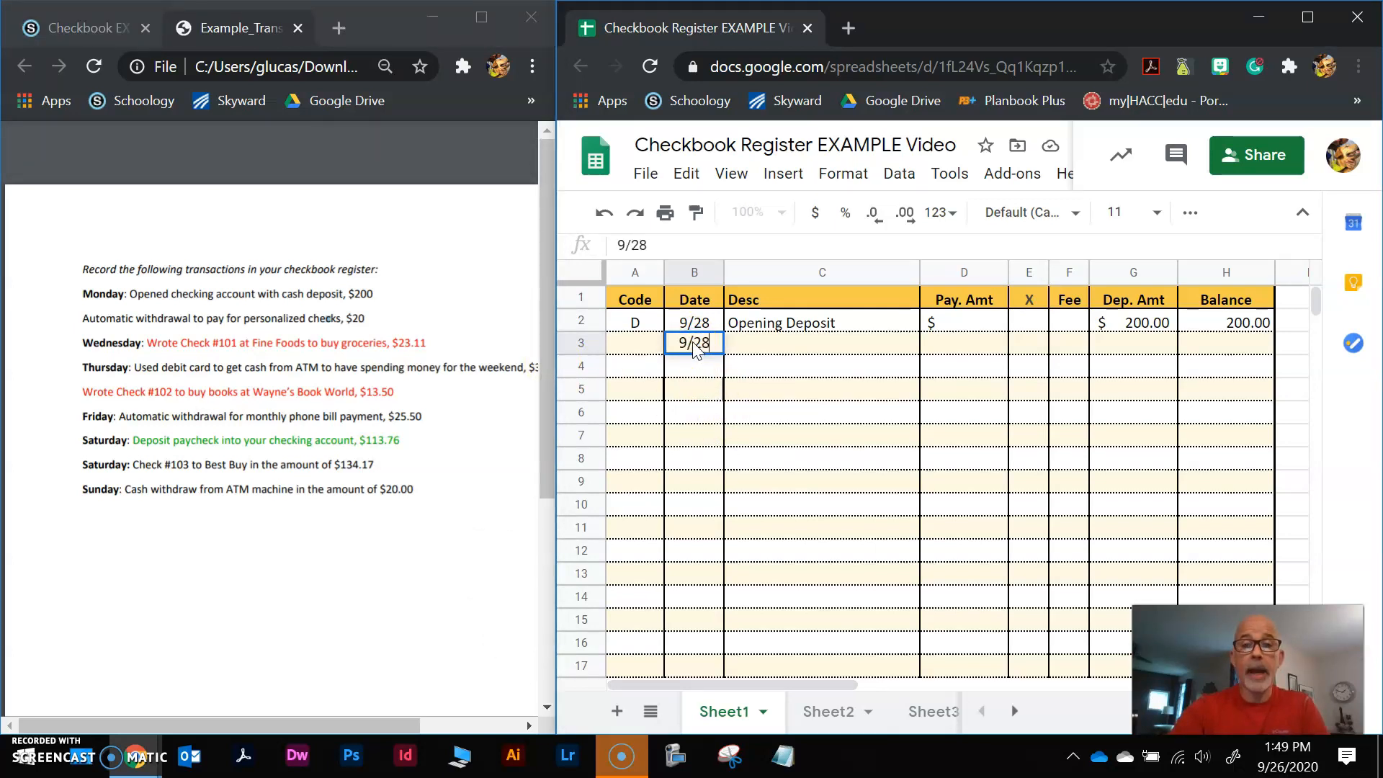
{"action": "key", "text": "Tab"}
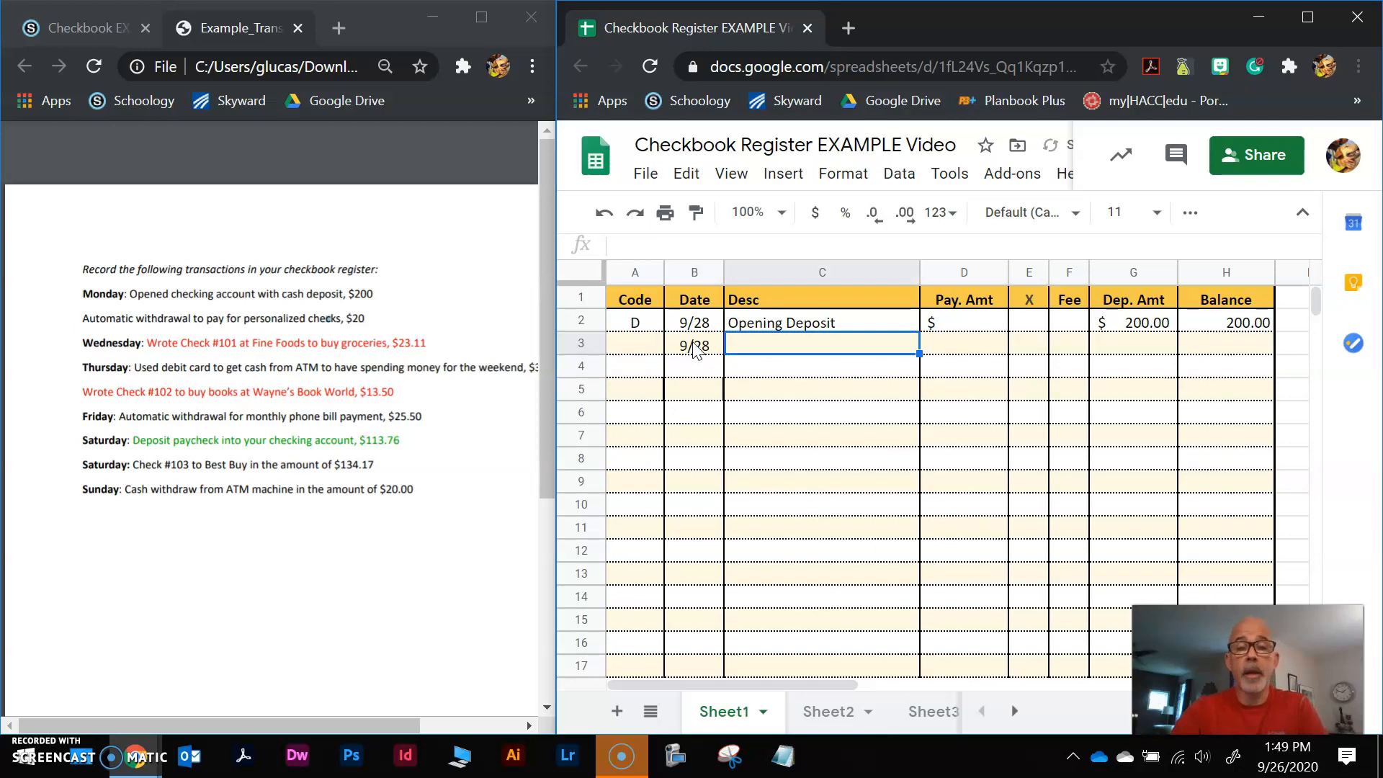
{"action": "type", "text": "Purch"}
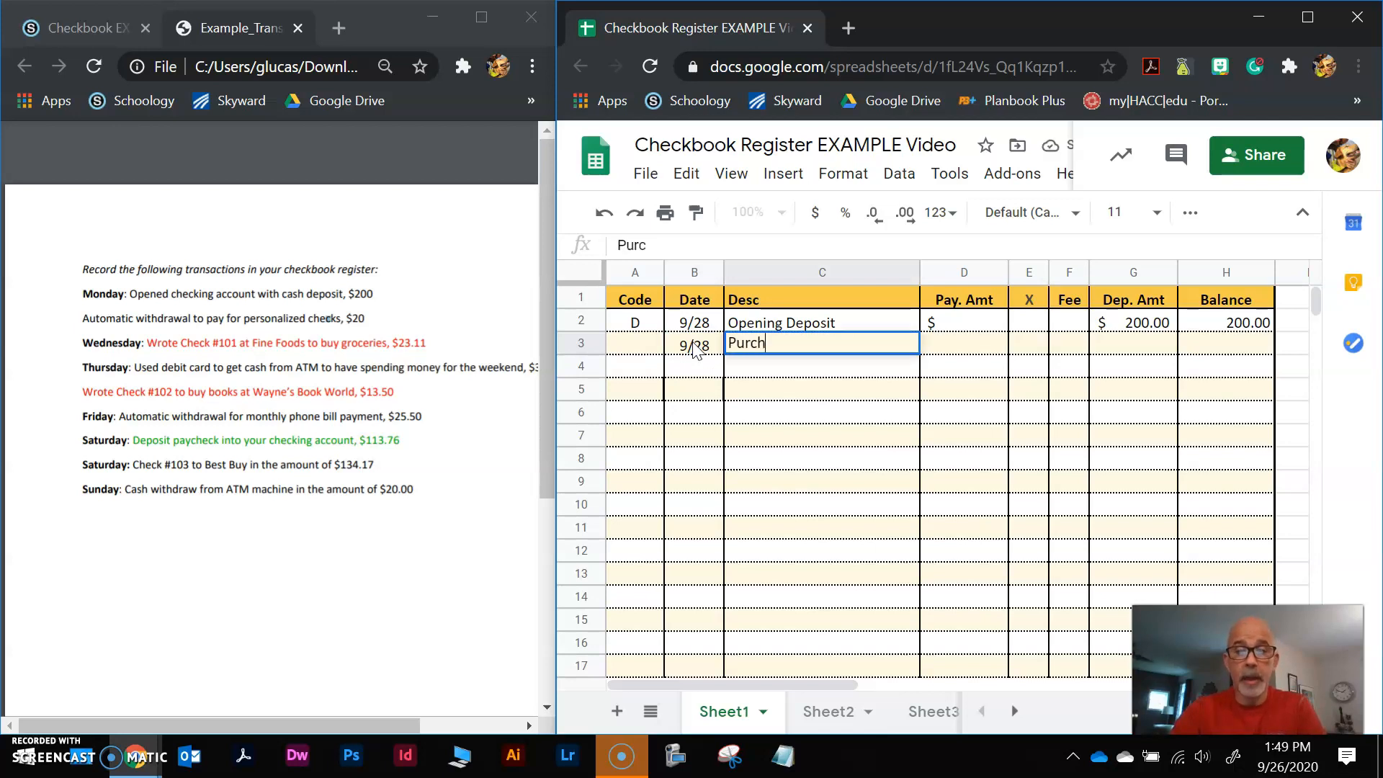
{"action": "type", "text": "ase Checks"}
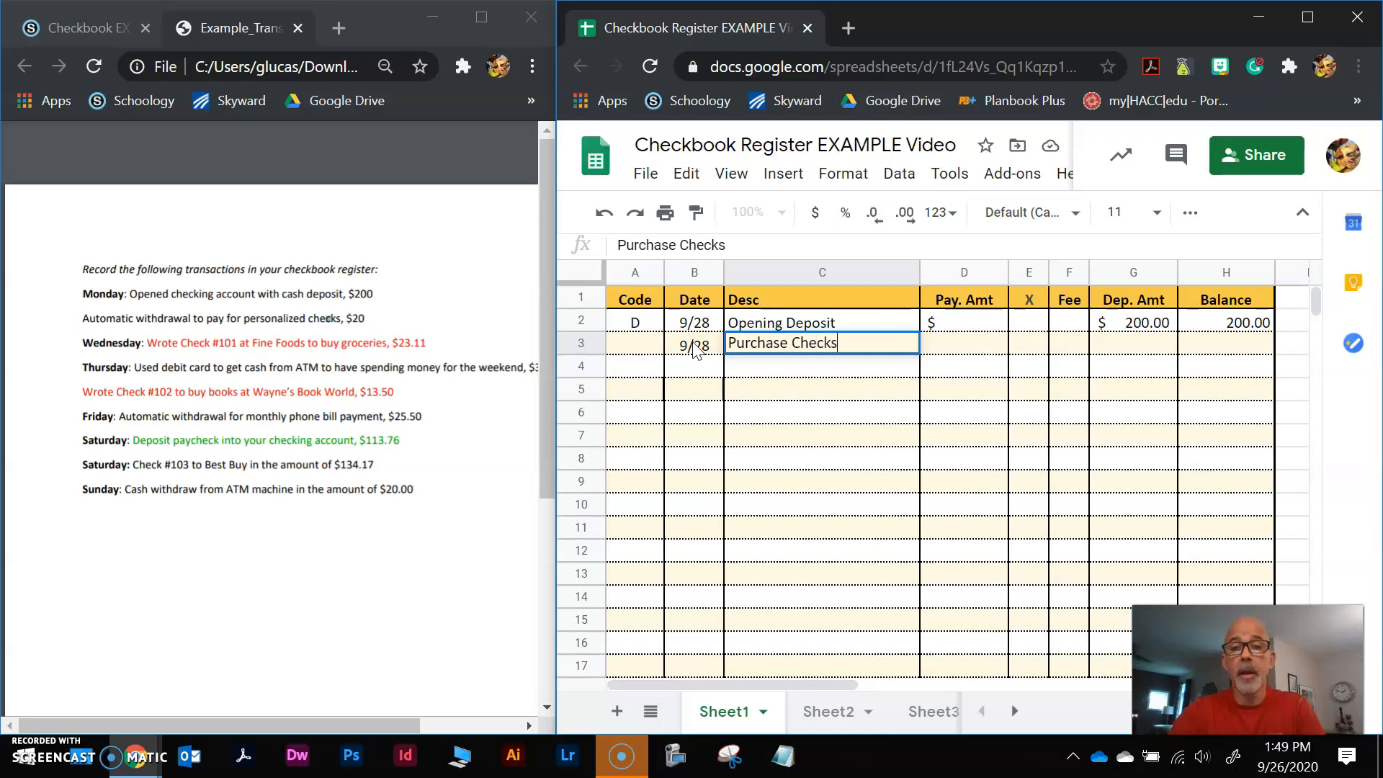
{"action": "key", "text": "Tab"}
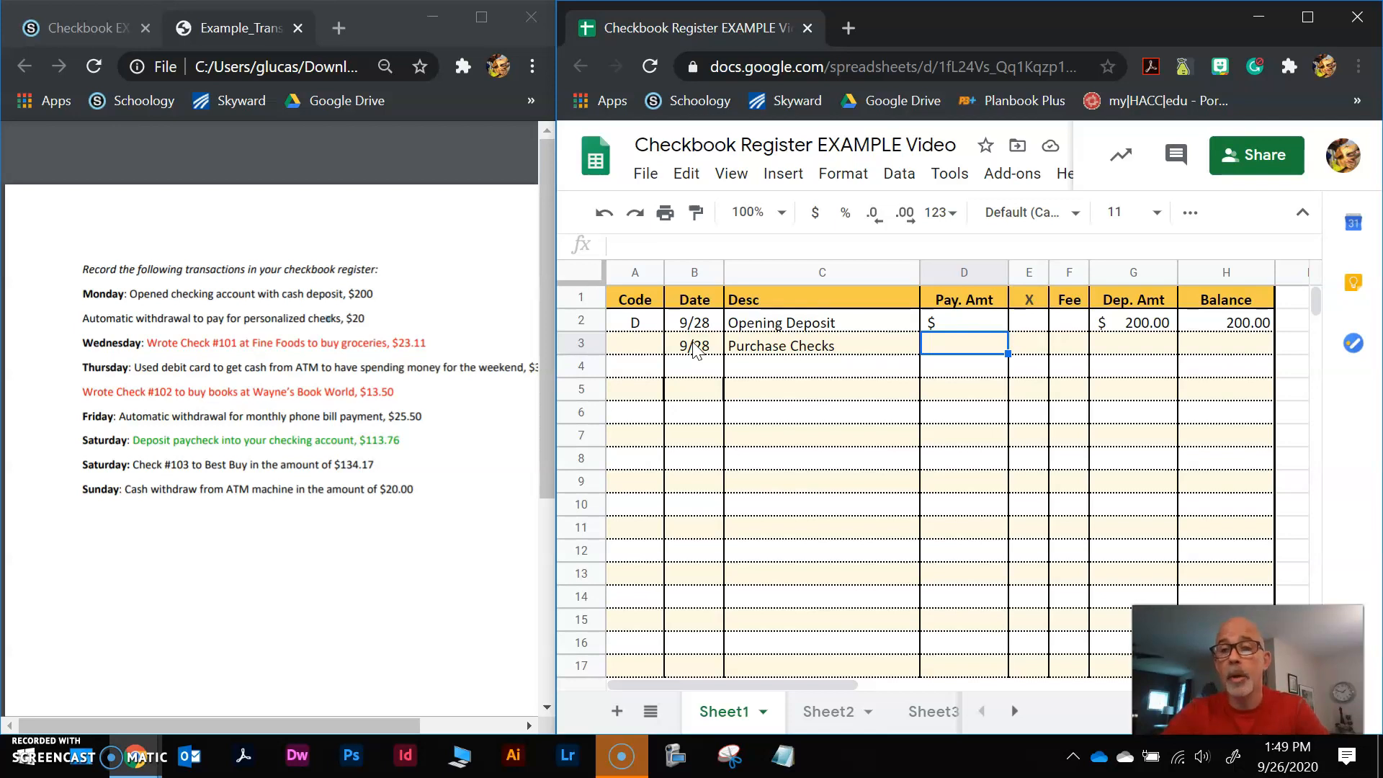
{"action": "type", "text": "20"}
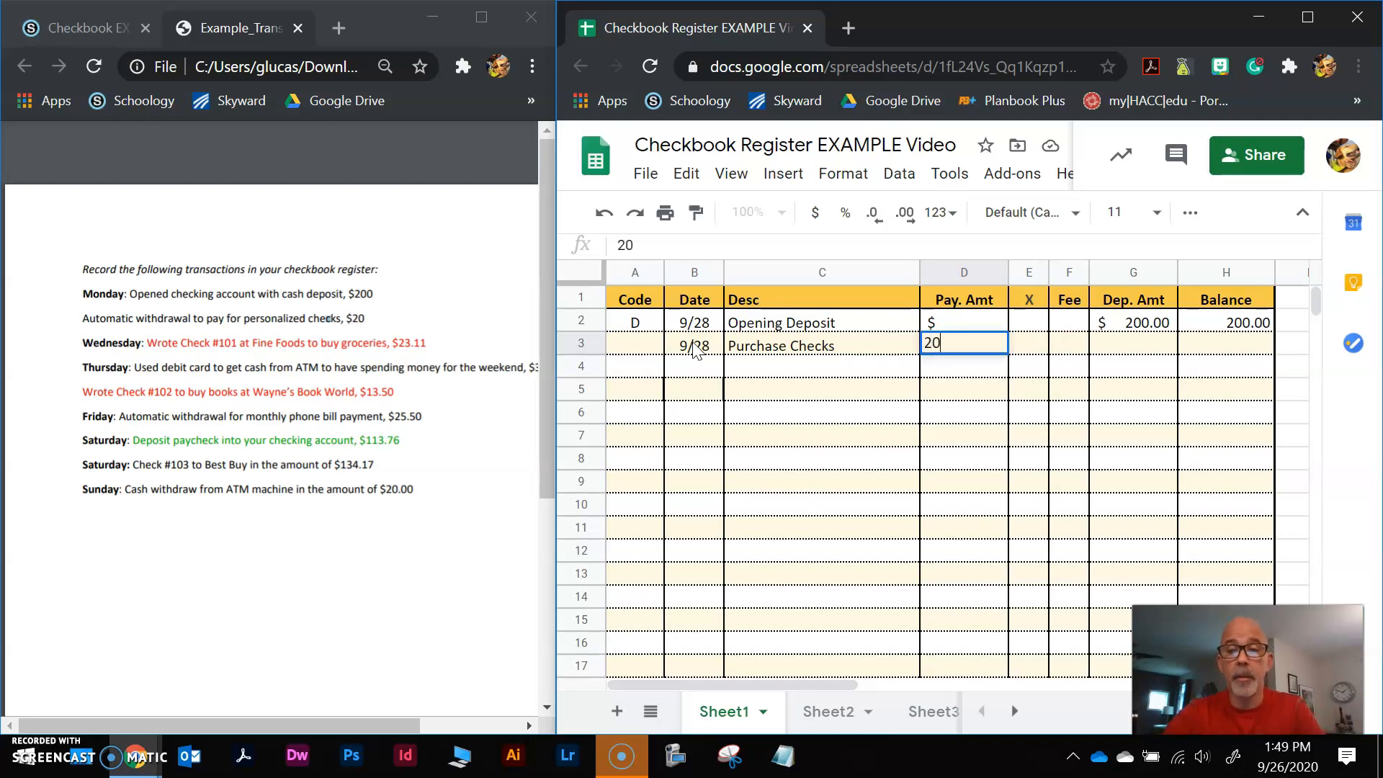
{"action": "key", "text": "Return"}
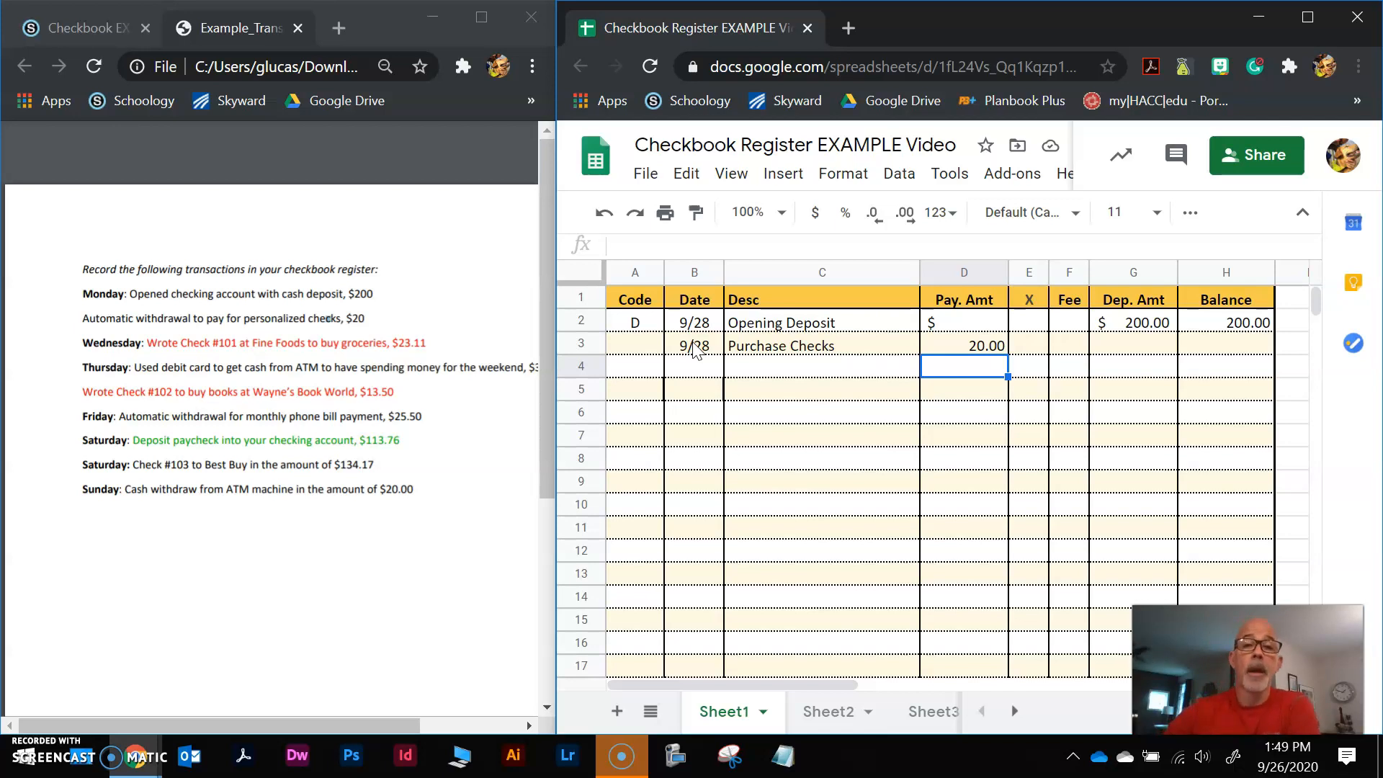
Step: Look up Wednesday's date in the system calendar, and enter date 9/30 and code 101 in row 4
{"action": "left_click", "coordinate": [694, 366]}
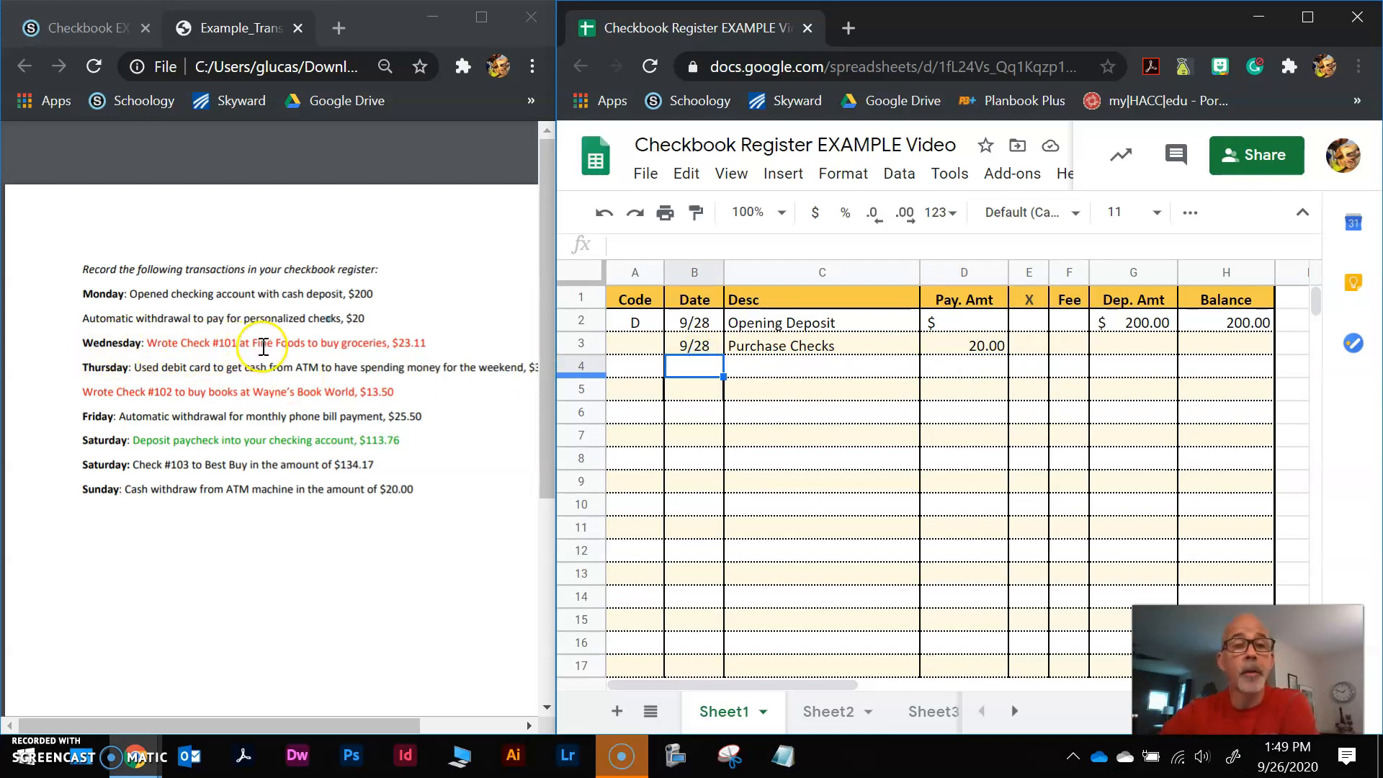
{"action": "left_click", "coordinate": [1296, 762]}
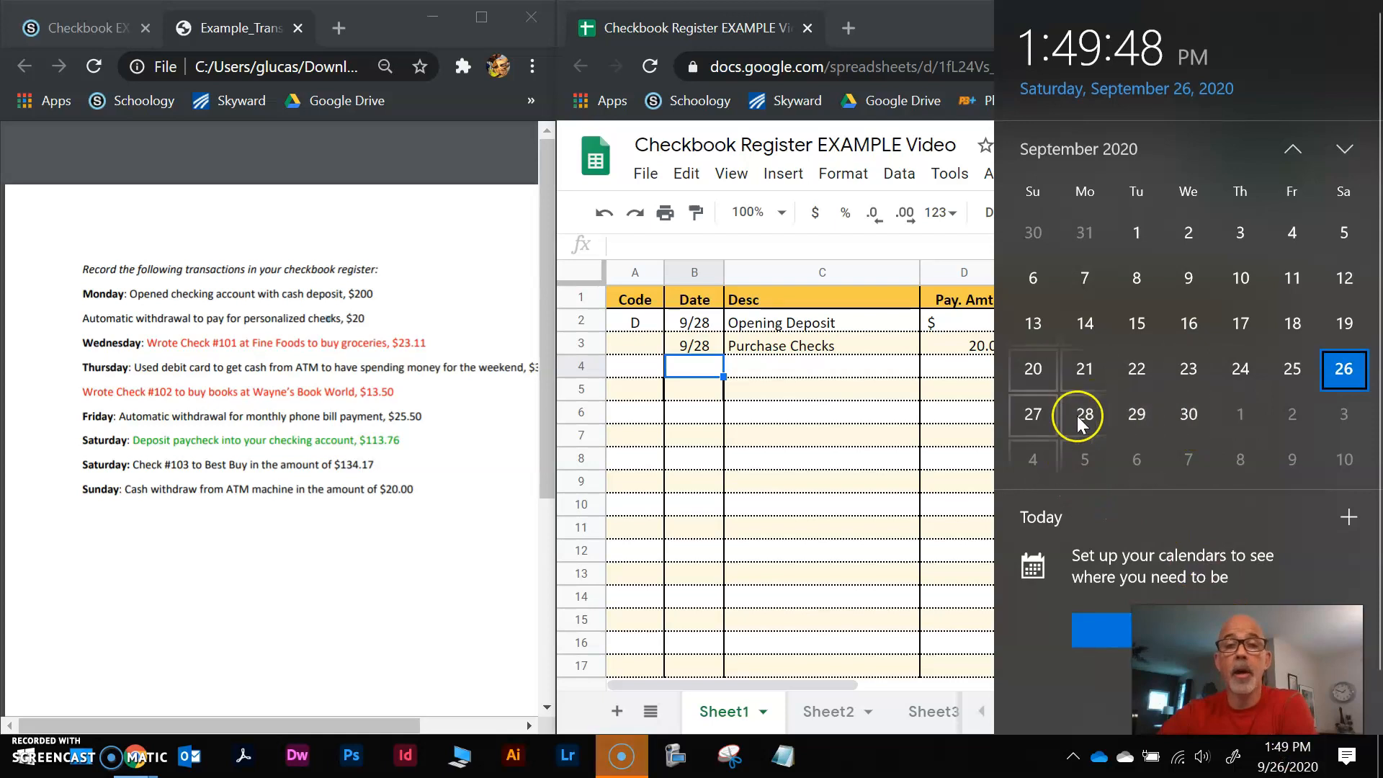
{"action": "left_click", "coordinate": [672, 373]}
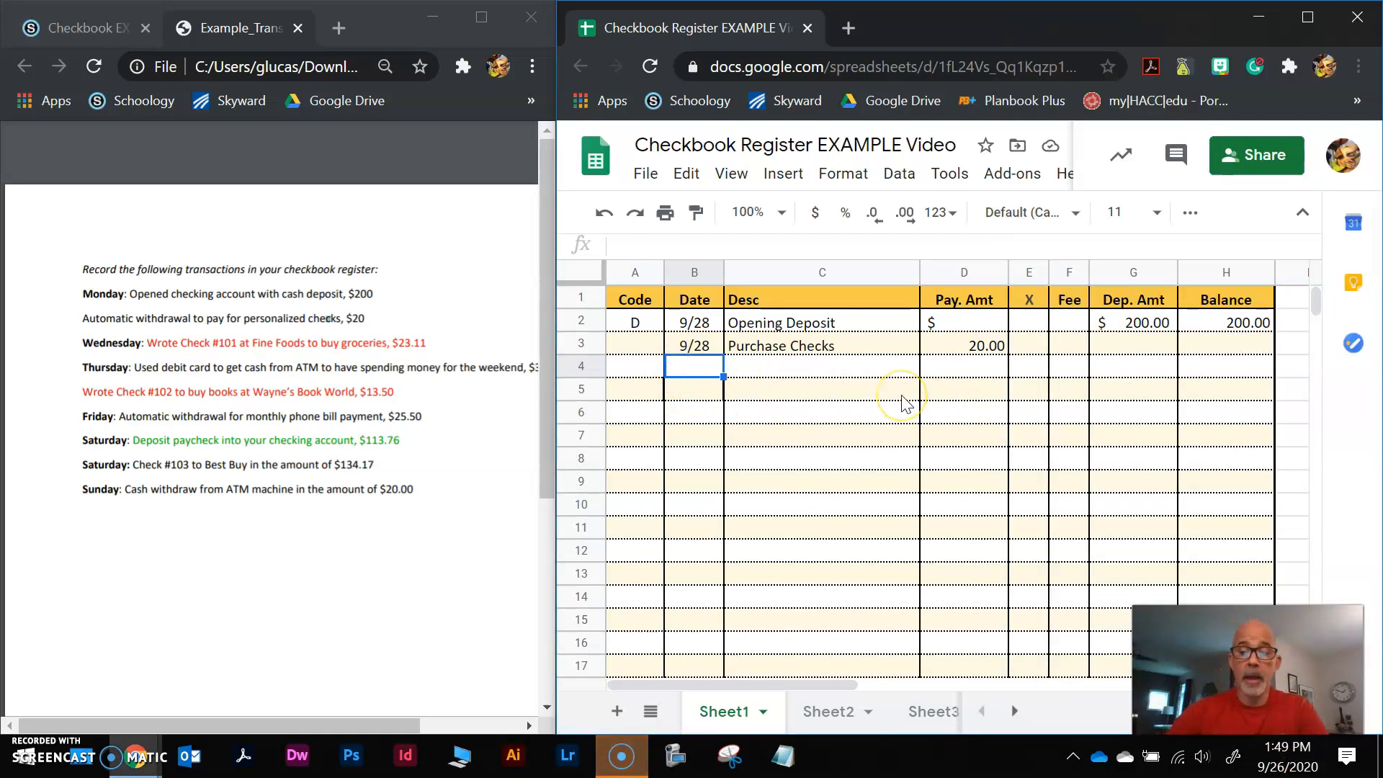
{"action": "type", "text": "9/30"}
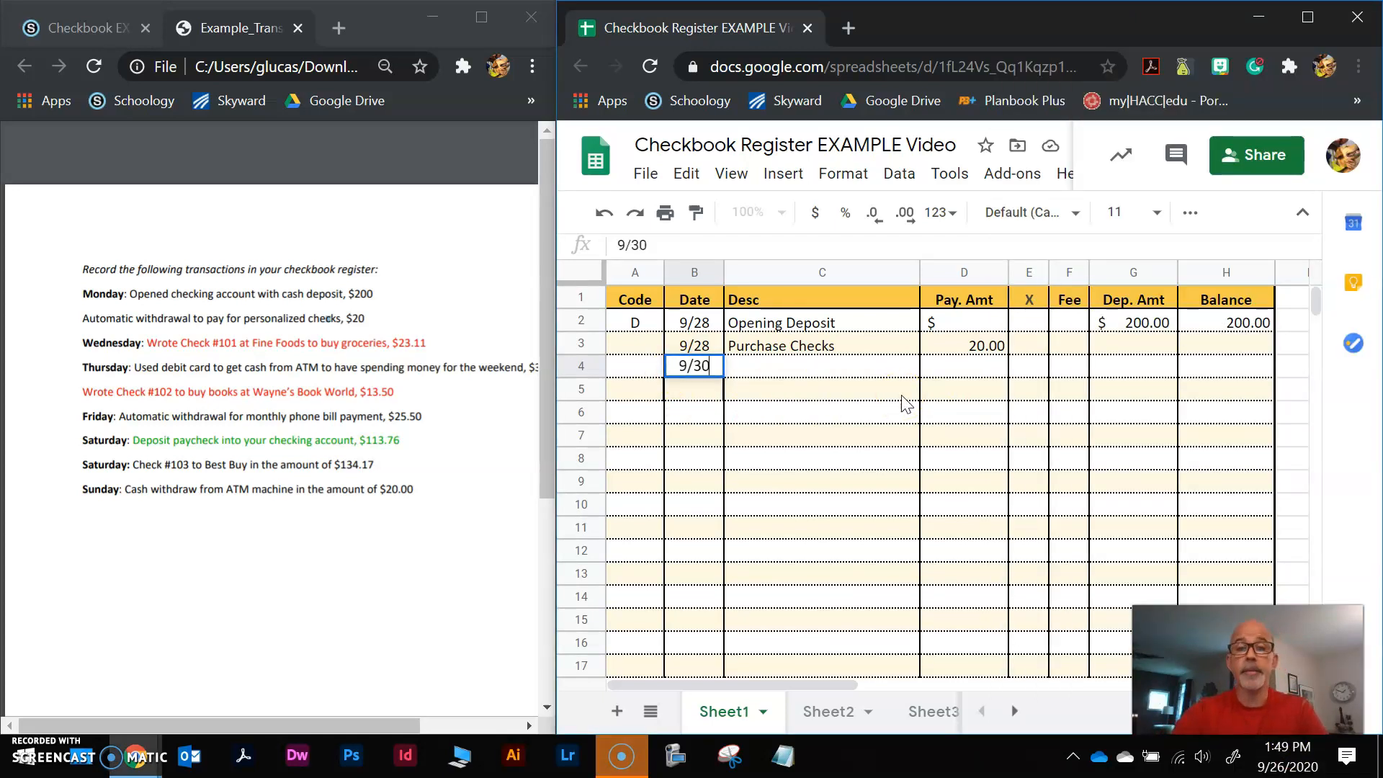
{"action": "key", "text": "Tab"}
{"action": "key", "text": "Left"}
{"action": "key", "text": "Left"}
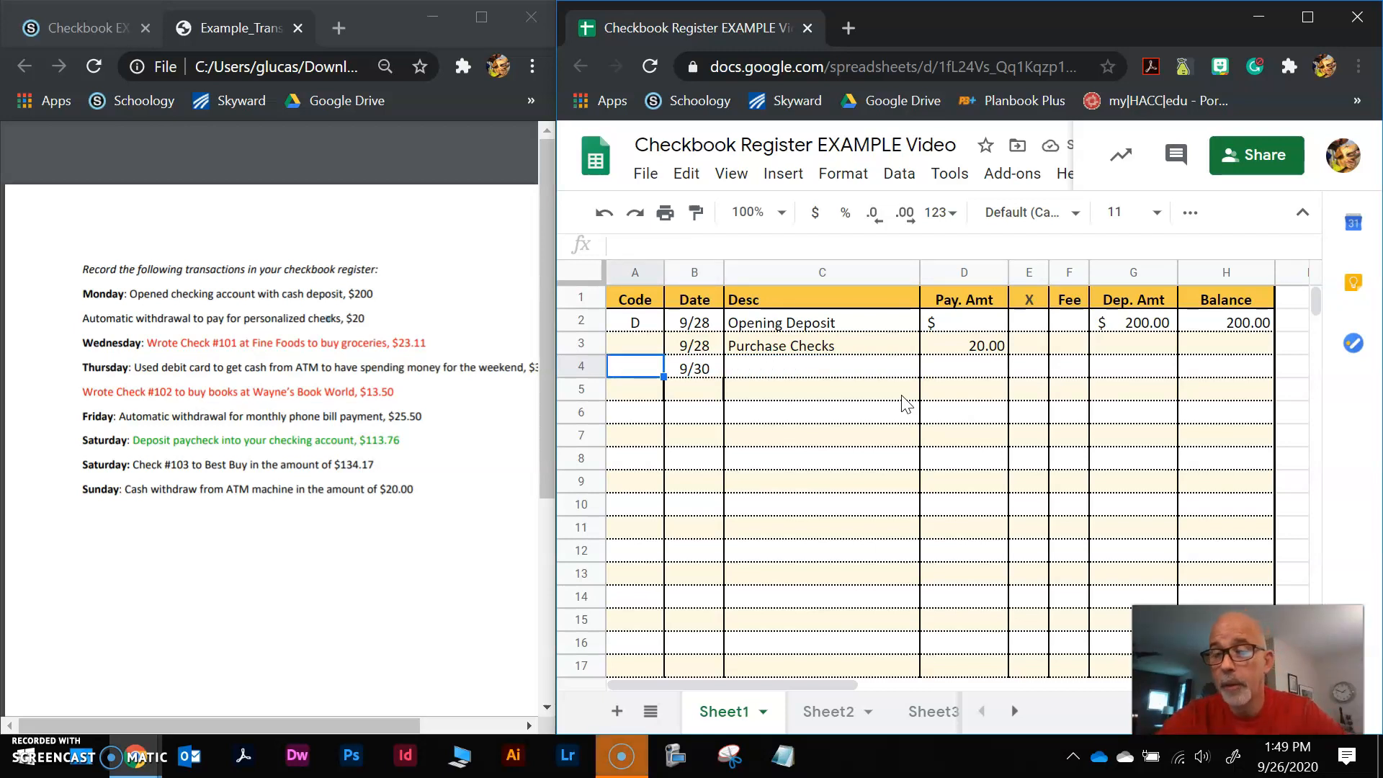
{"action": "type", "text": "101"}
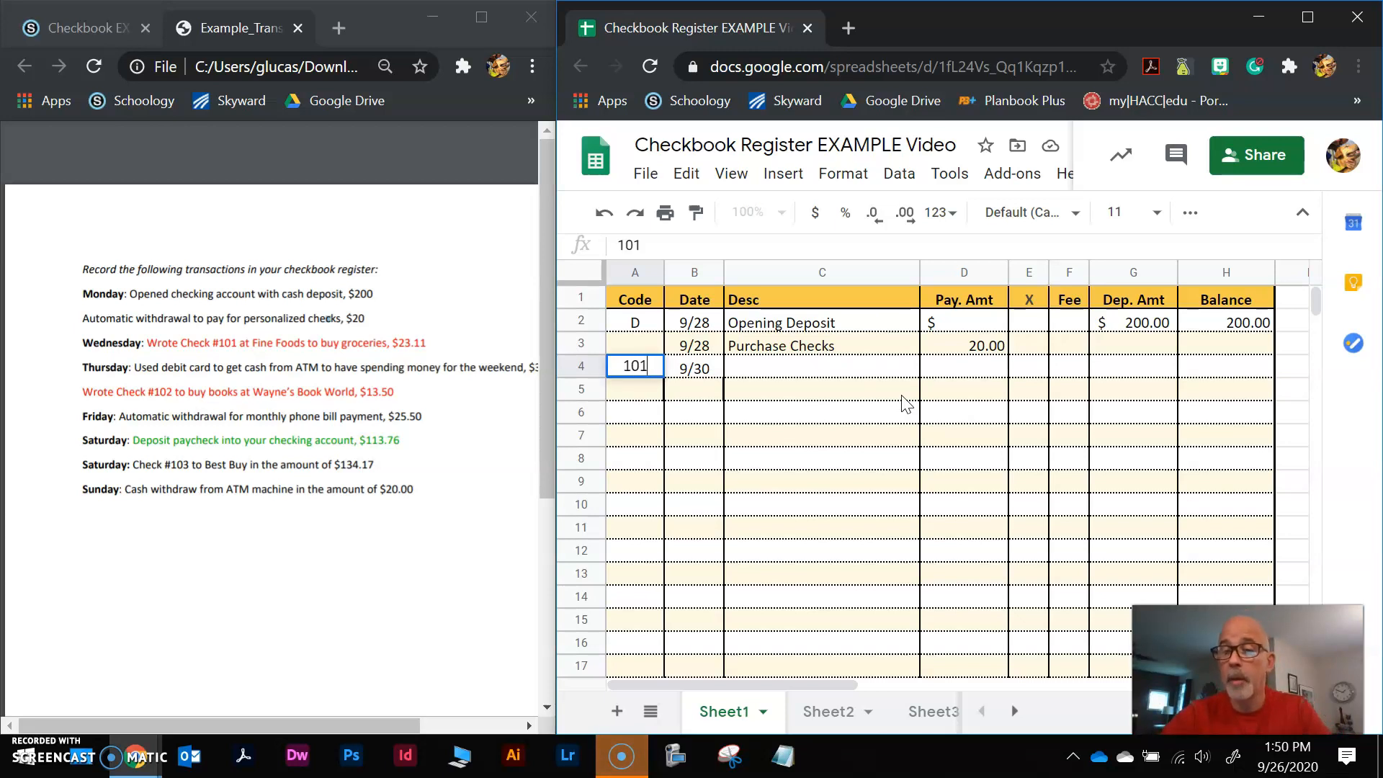
{"action": "left_click", "coordinate": [898, 404]}
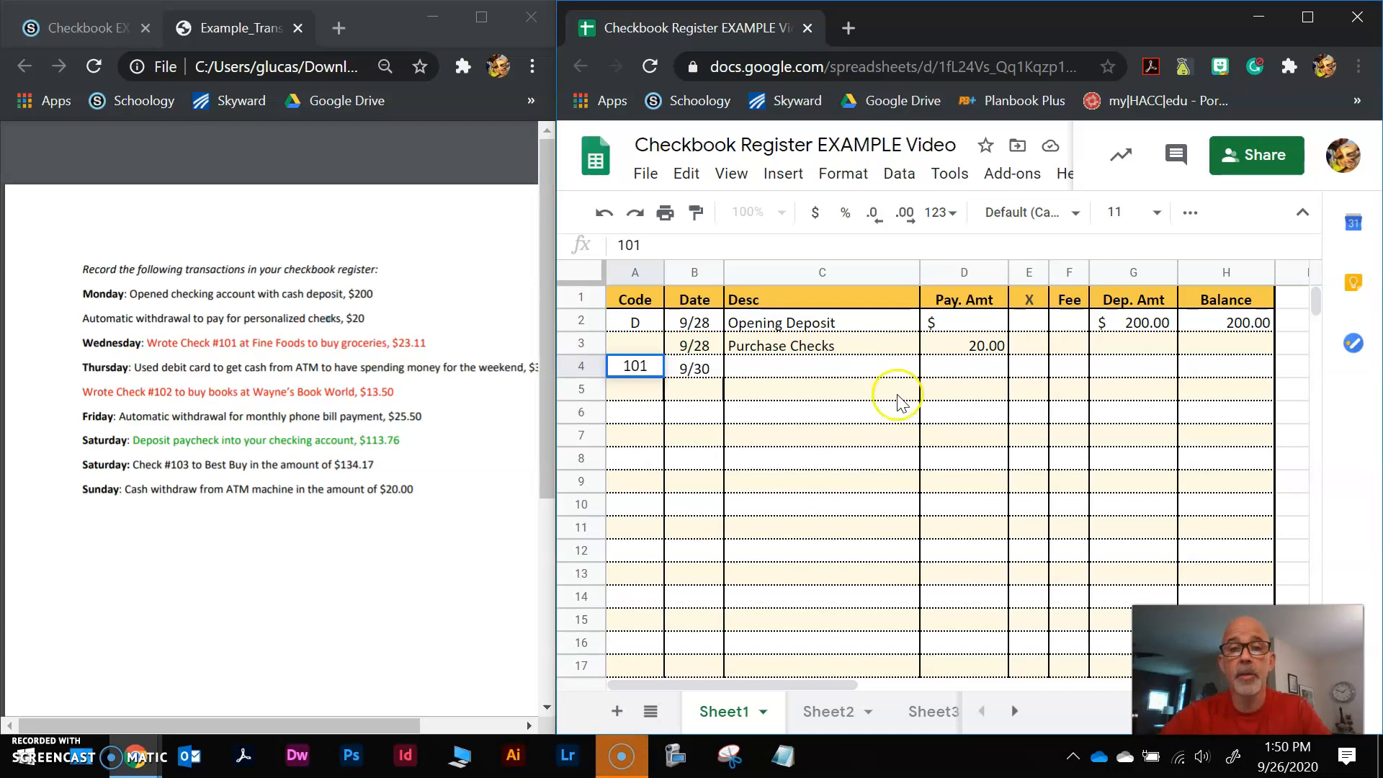
Step: Complete row 4 with the description "Fine Foods" and a payment amount of 23.11
{"action": "left_click", "coordinate": [751, 371]}
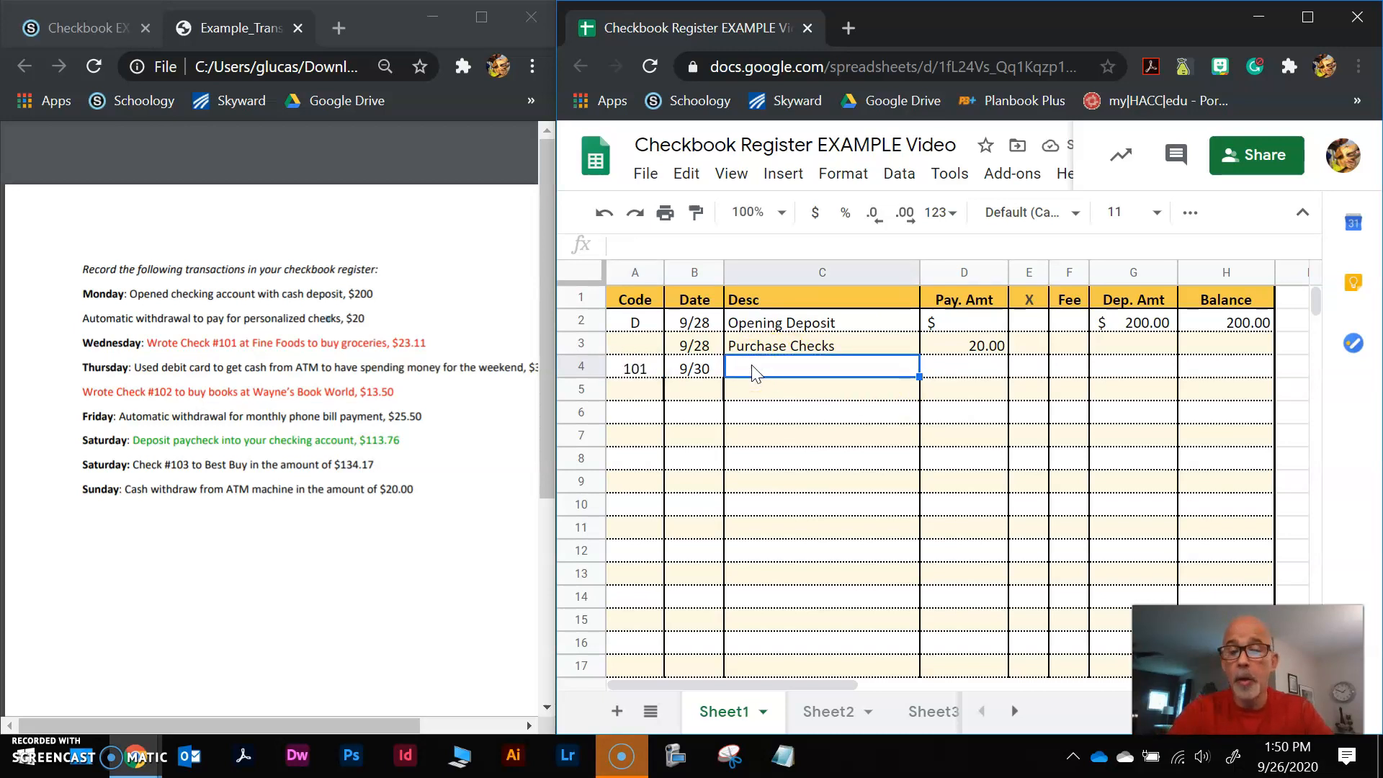
{"action": "type", "text": "Fine Fooed"}
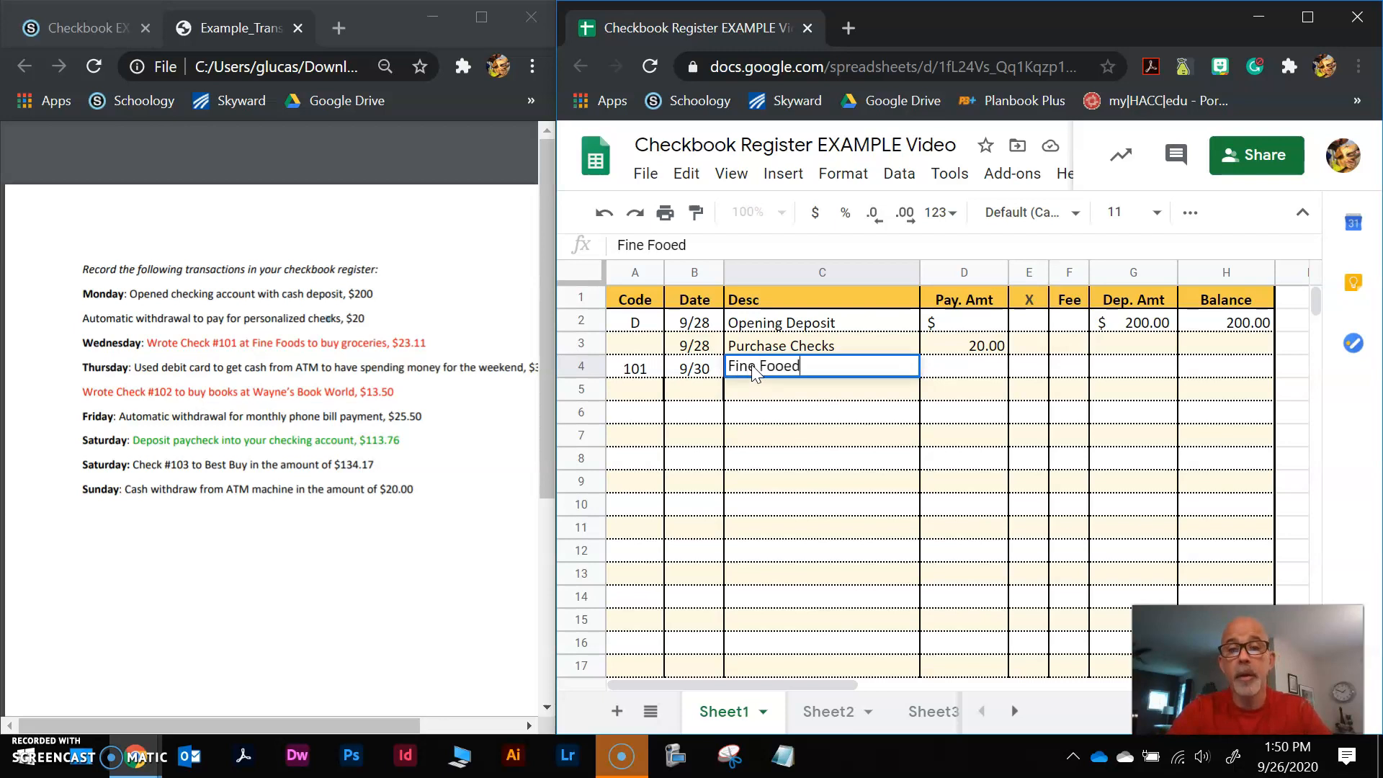
{"action": "key", "text": "BackSpace"}
{"action": "key", "text": "BackSpace"}
{"action": "type", "text": "ds"}
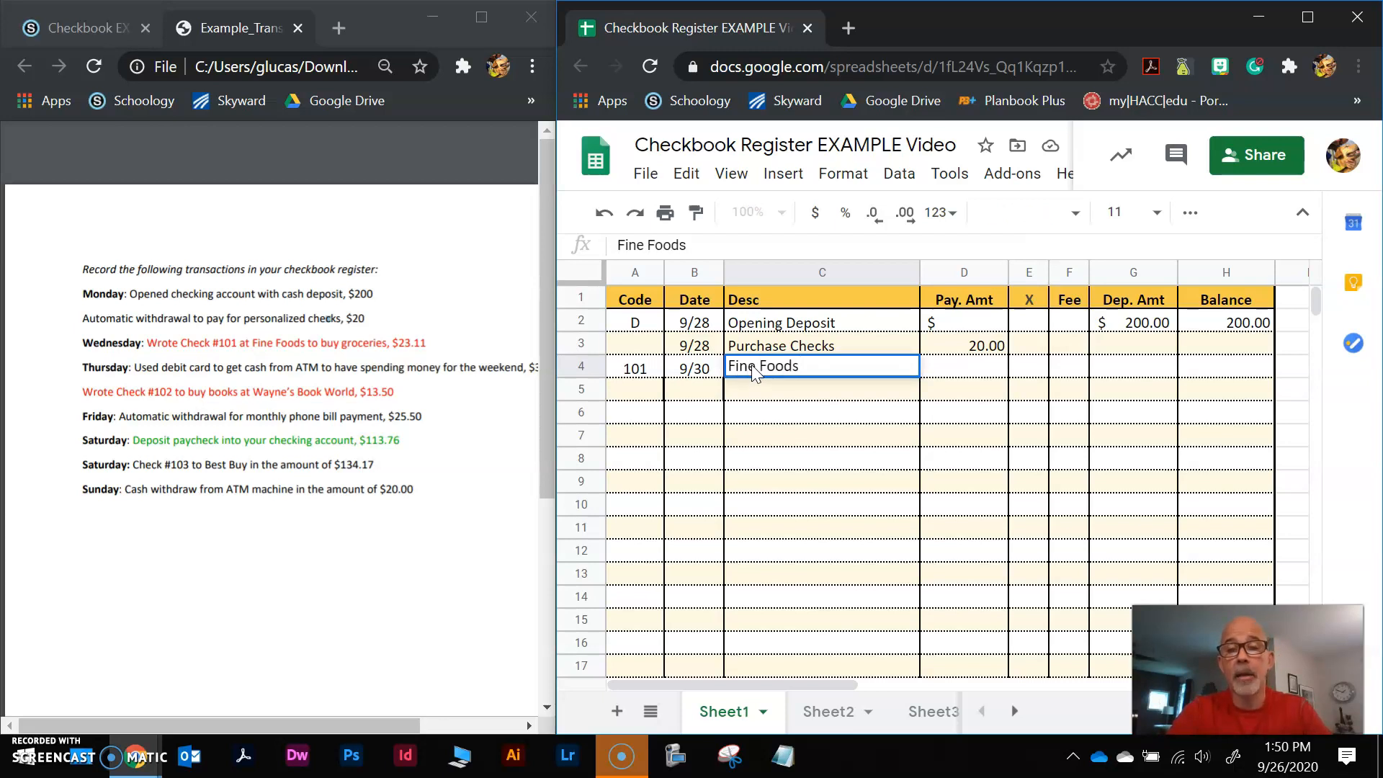
{"action": "key", "text": "Tab"}
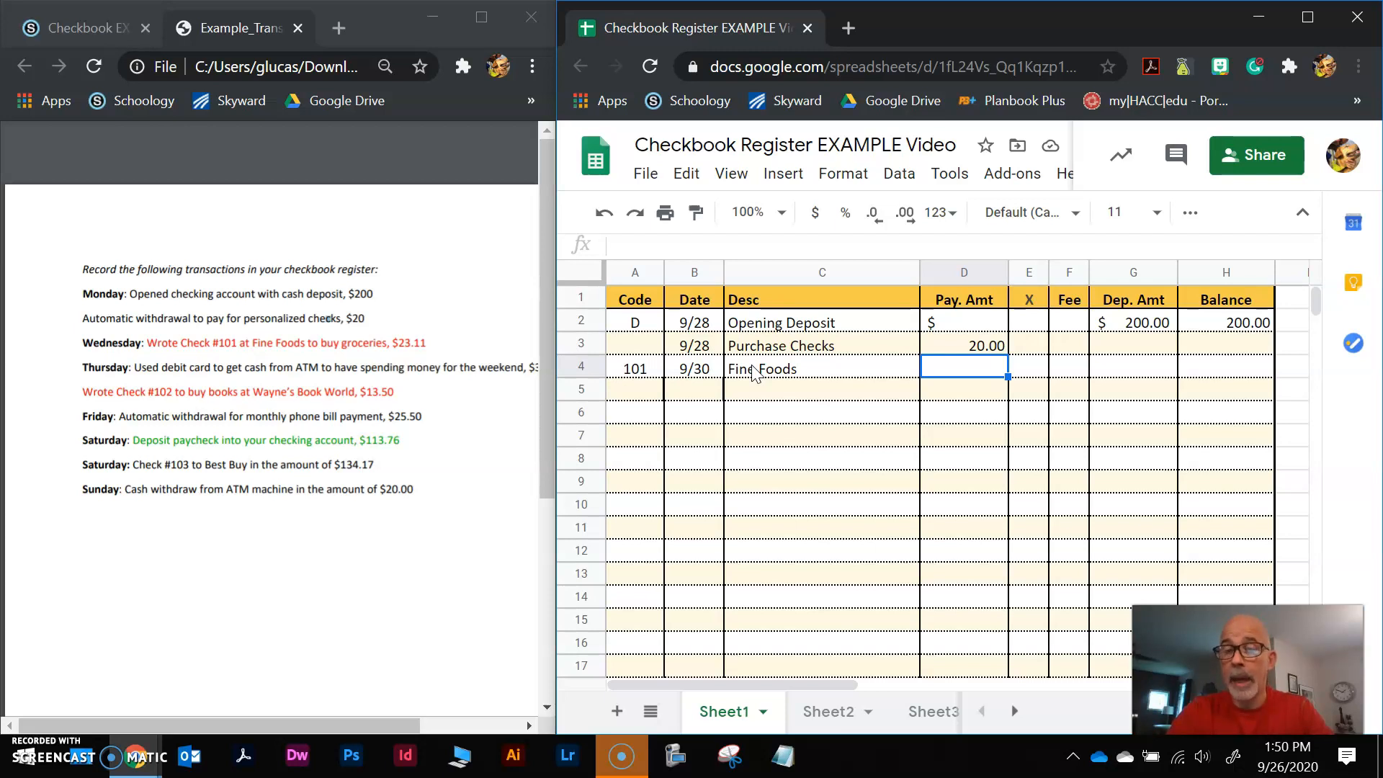
{"action": "type", "text": "23.11"}
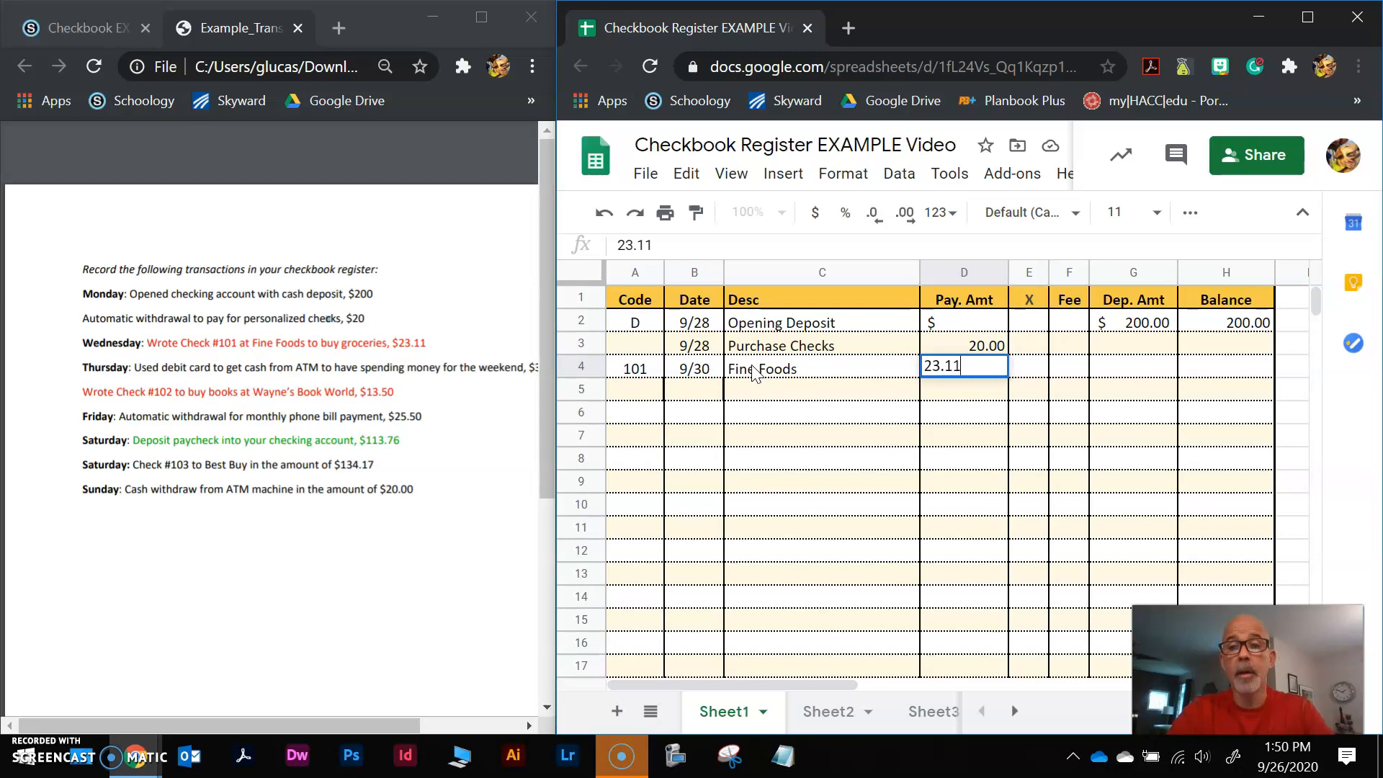
{"action": "left_click", "coordinate": [1133, 392]}
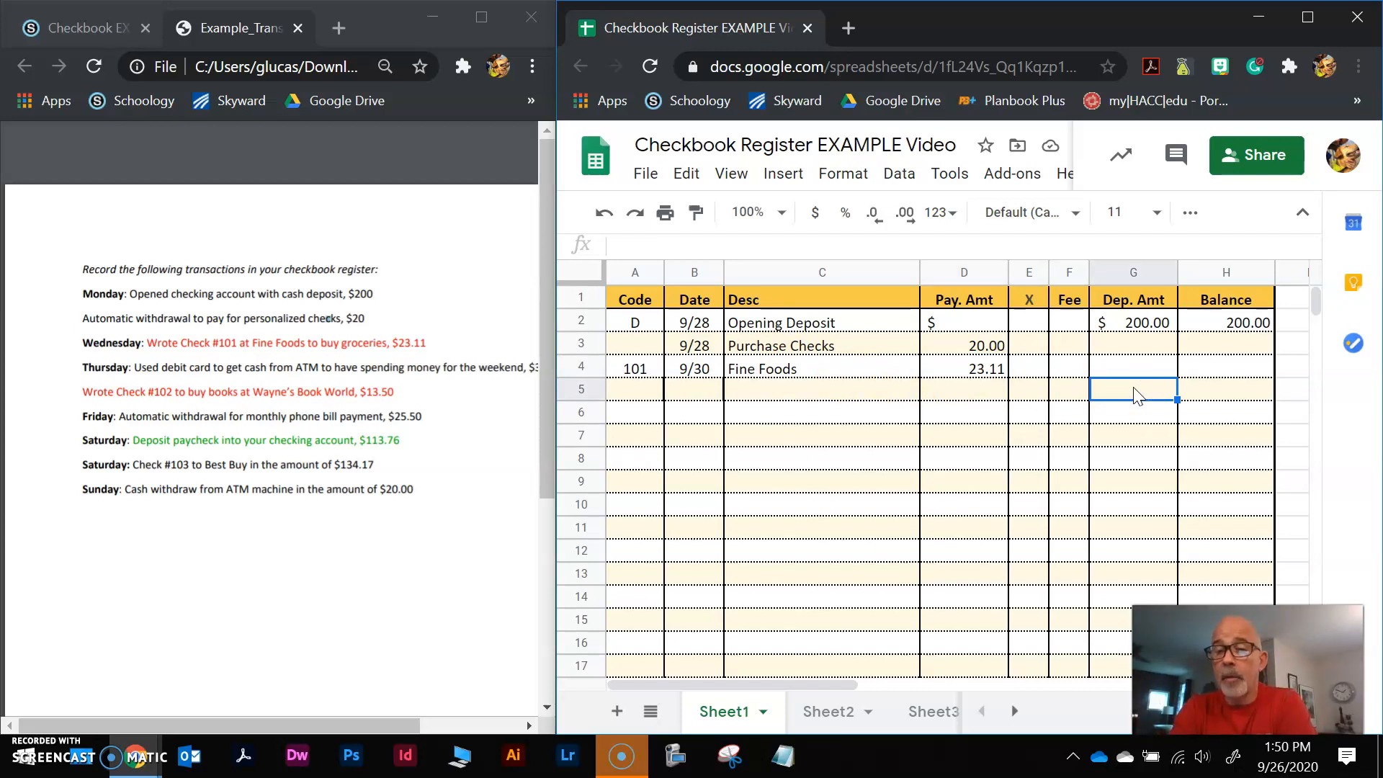
Step: Enter the running balance formula =H2-D3+G3 in cell H3, subtracting the payment and adding the deposit to the previous balance
{"action": "left_click", "coordinate": [1237, 341]}
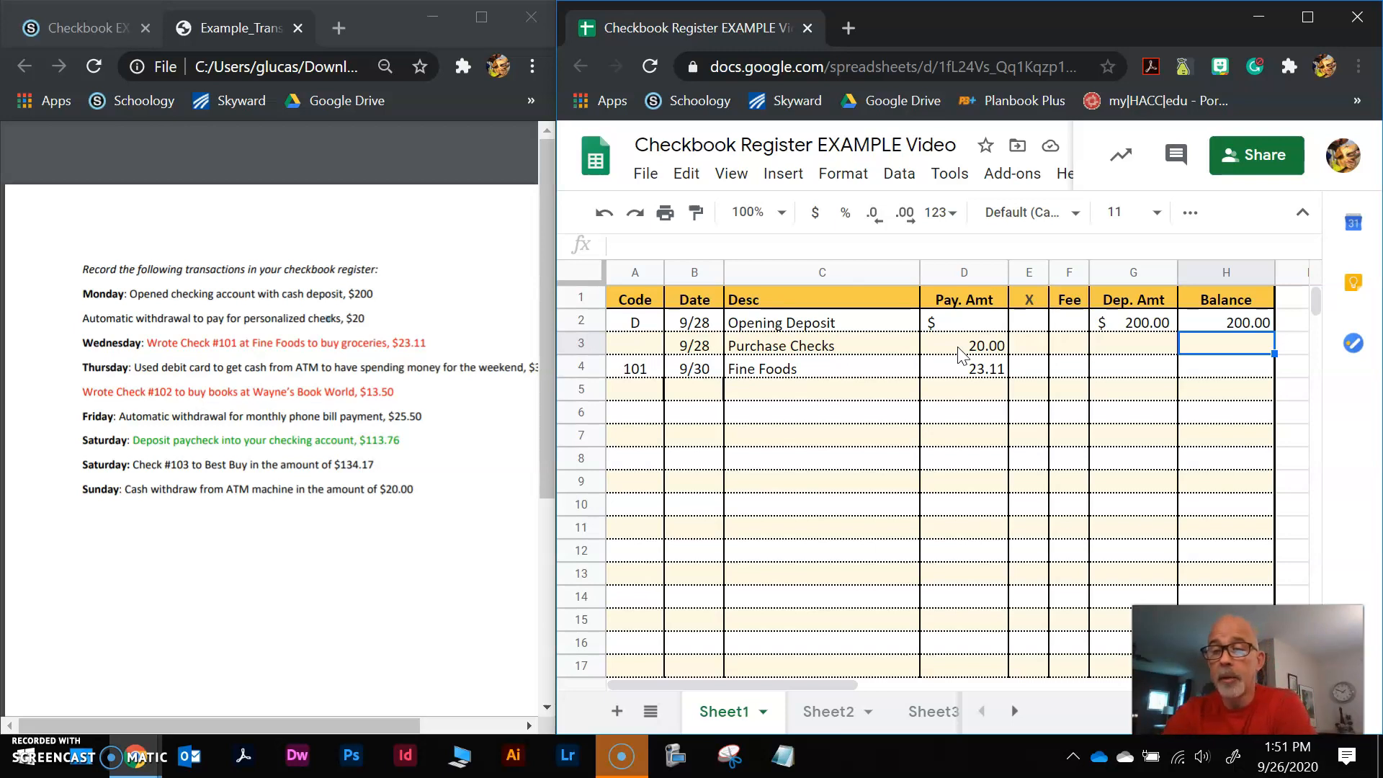
{"action": "type", "text": "="}
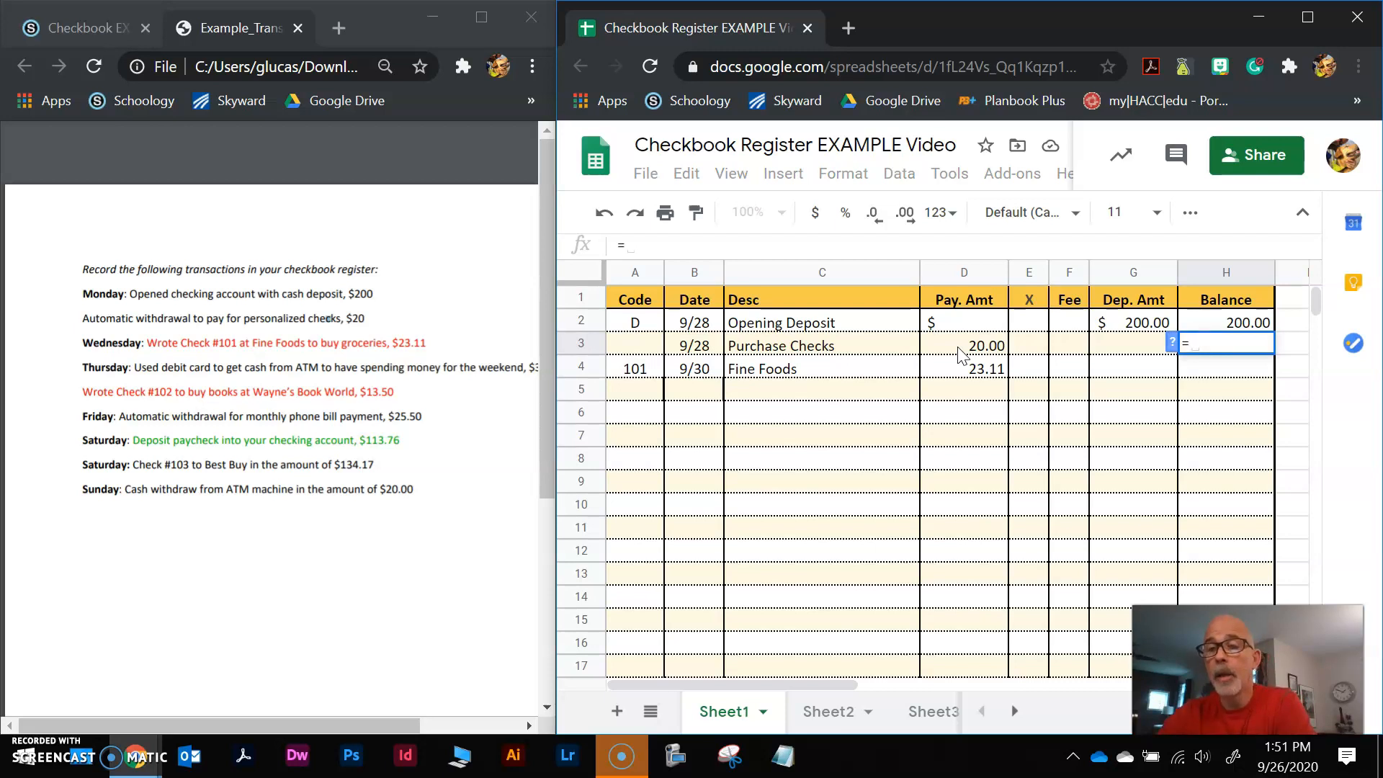
{"action": "left_click", "coordinate": [1228, 344]}
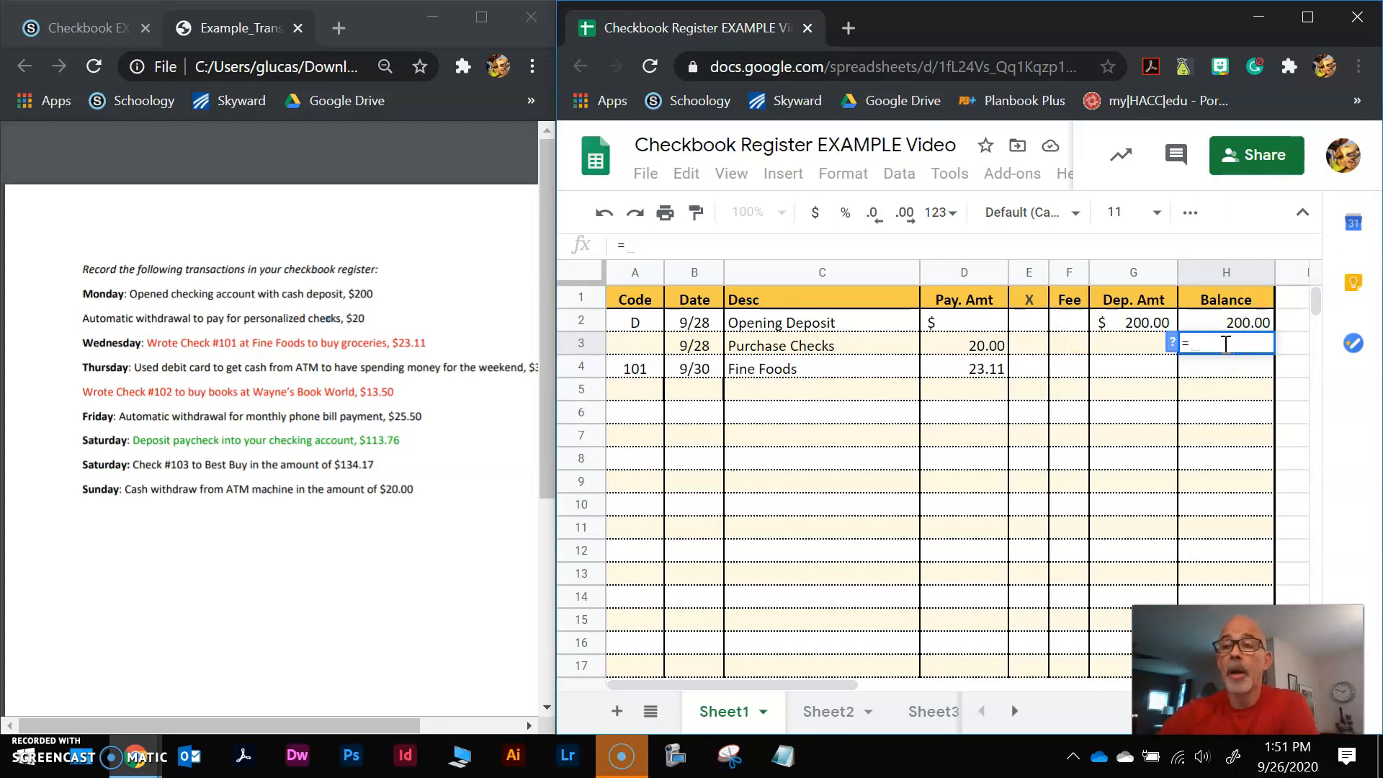
{"action": "left_click", "coordinate": [1248, 325]}
{"action": "left_click", "coordinate": [1248, 326]}
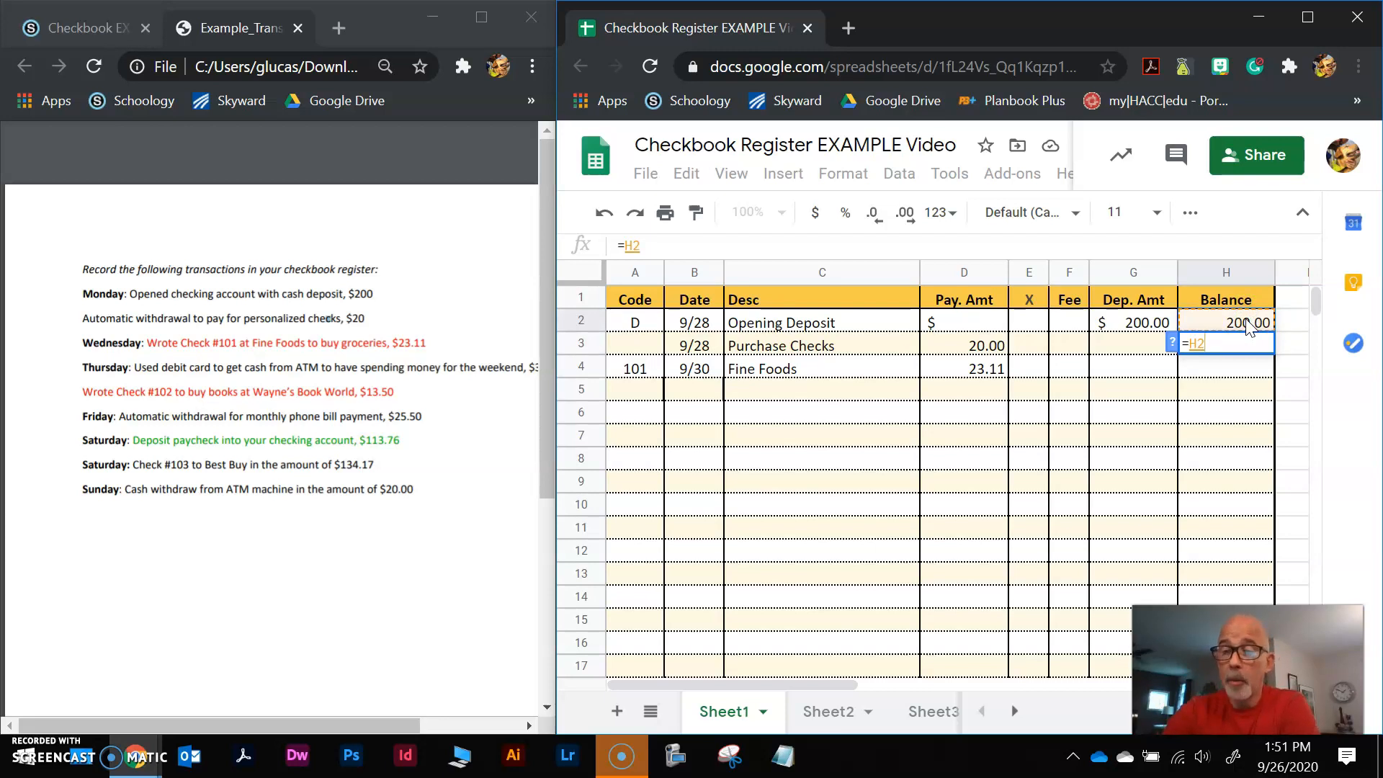
{"action": "type", "text": "-"}
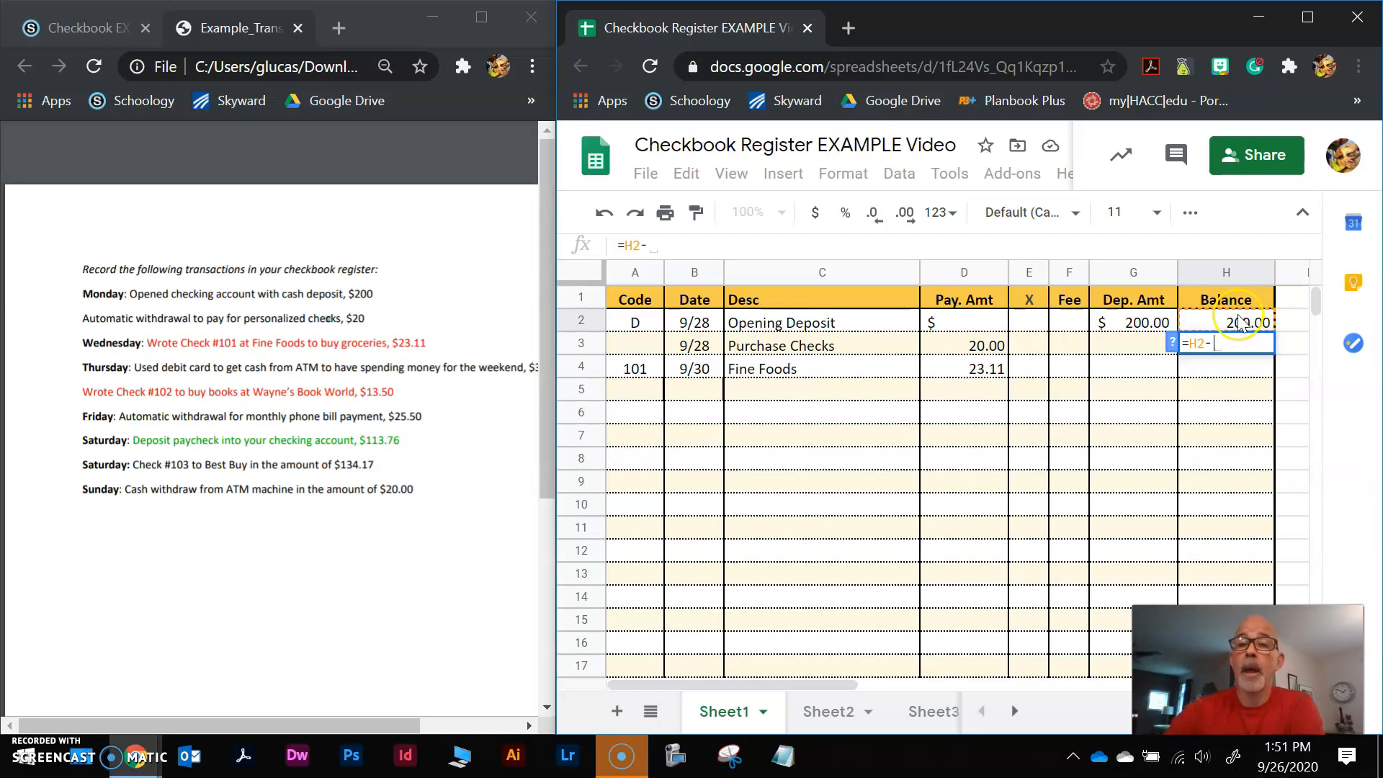
{"action": "left_click", "coordinate": [972, 348]}
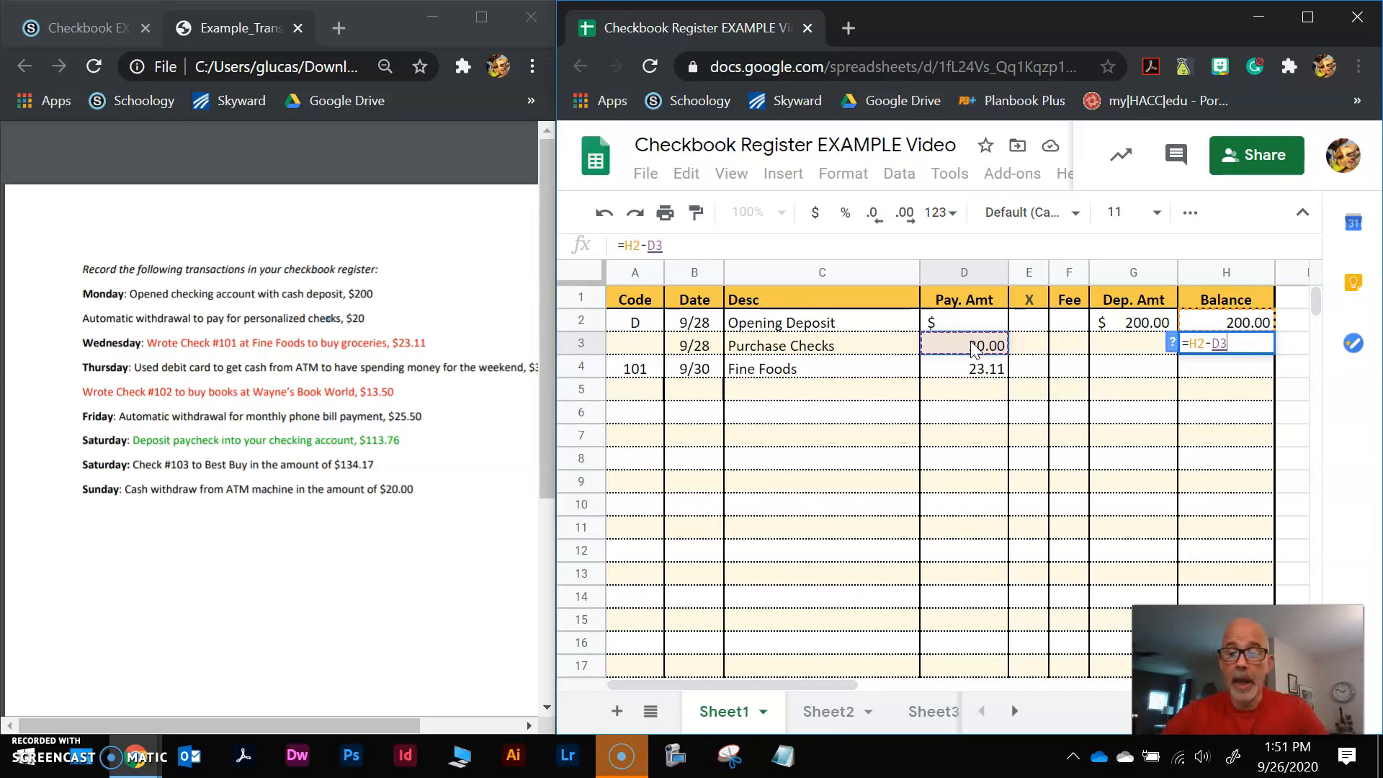
{"action": "type", "text": "+"}
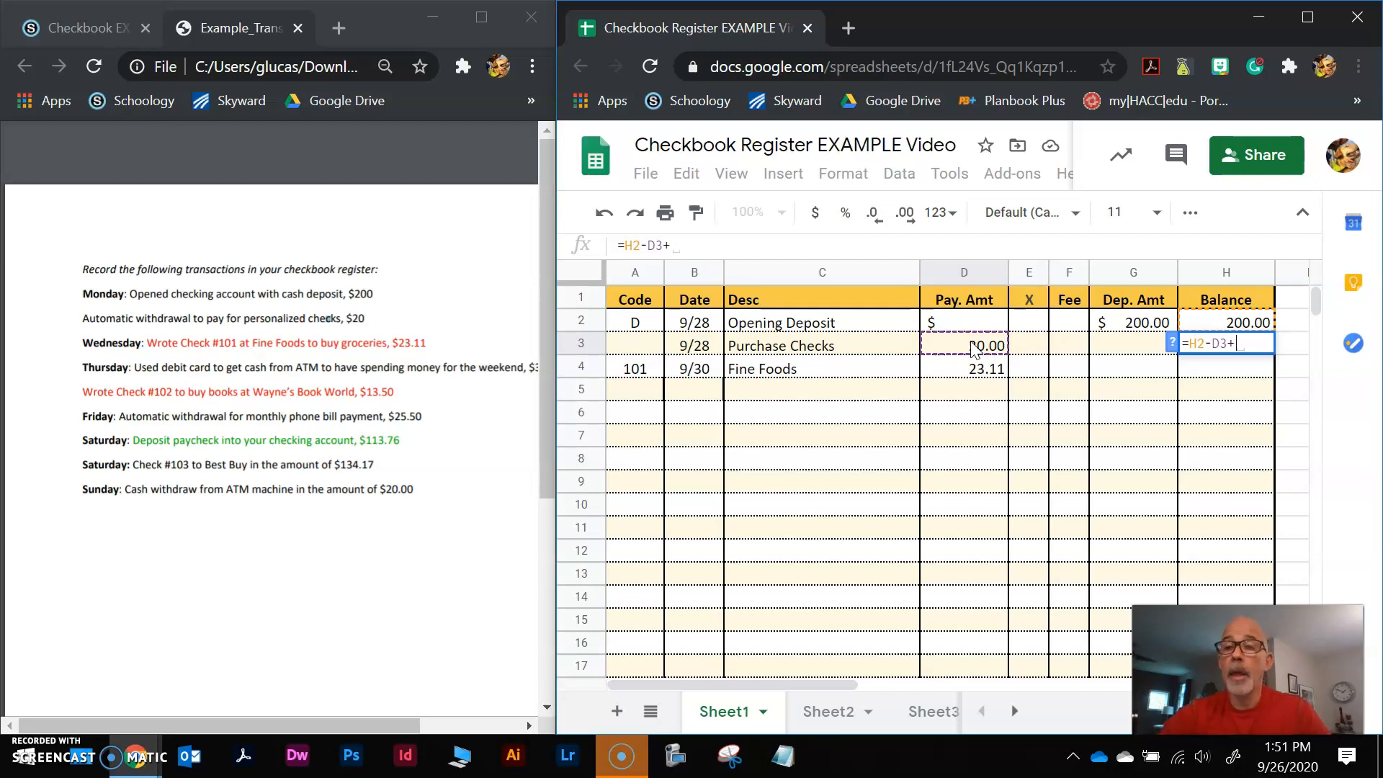
{"action": "left_click", "coordinate": [1133, 347]}
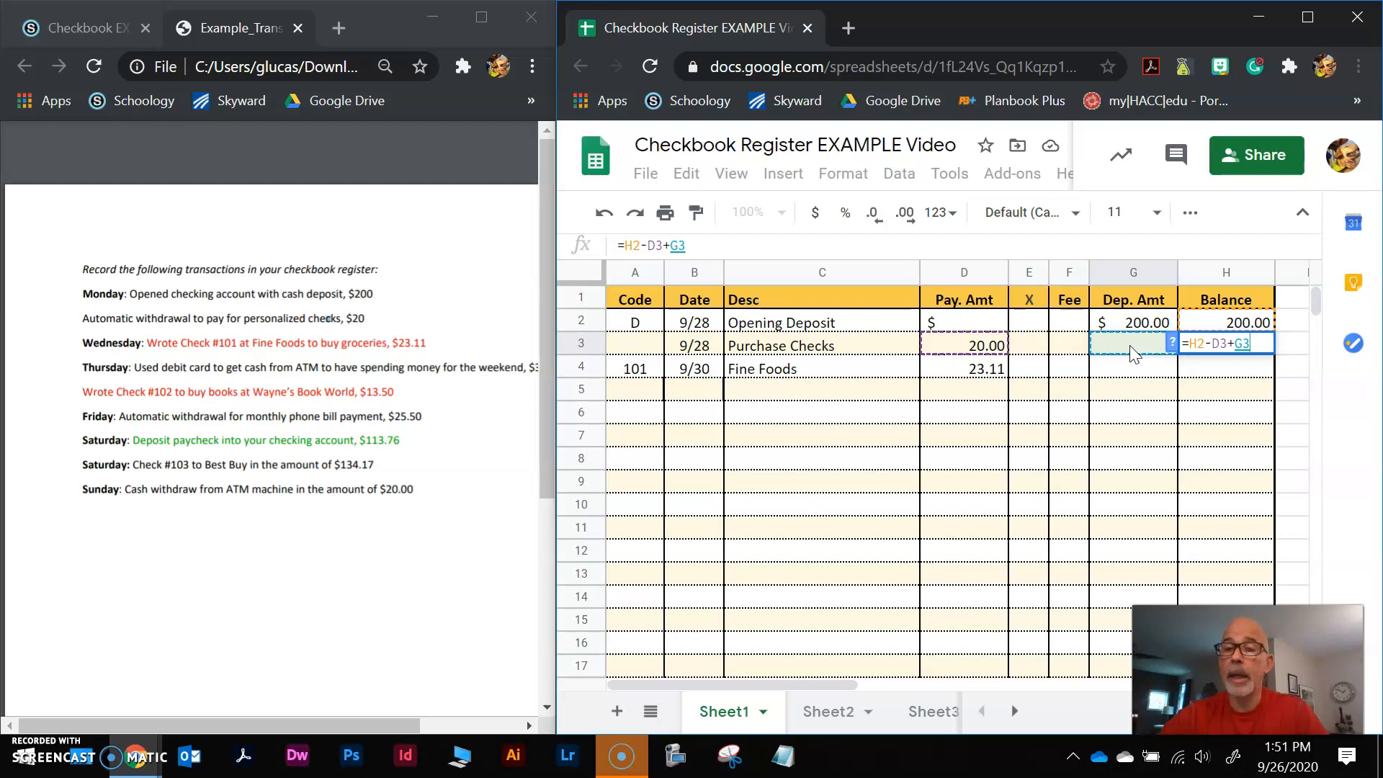
{"action": "key", "text": "Return"}
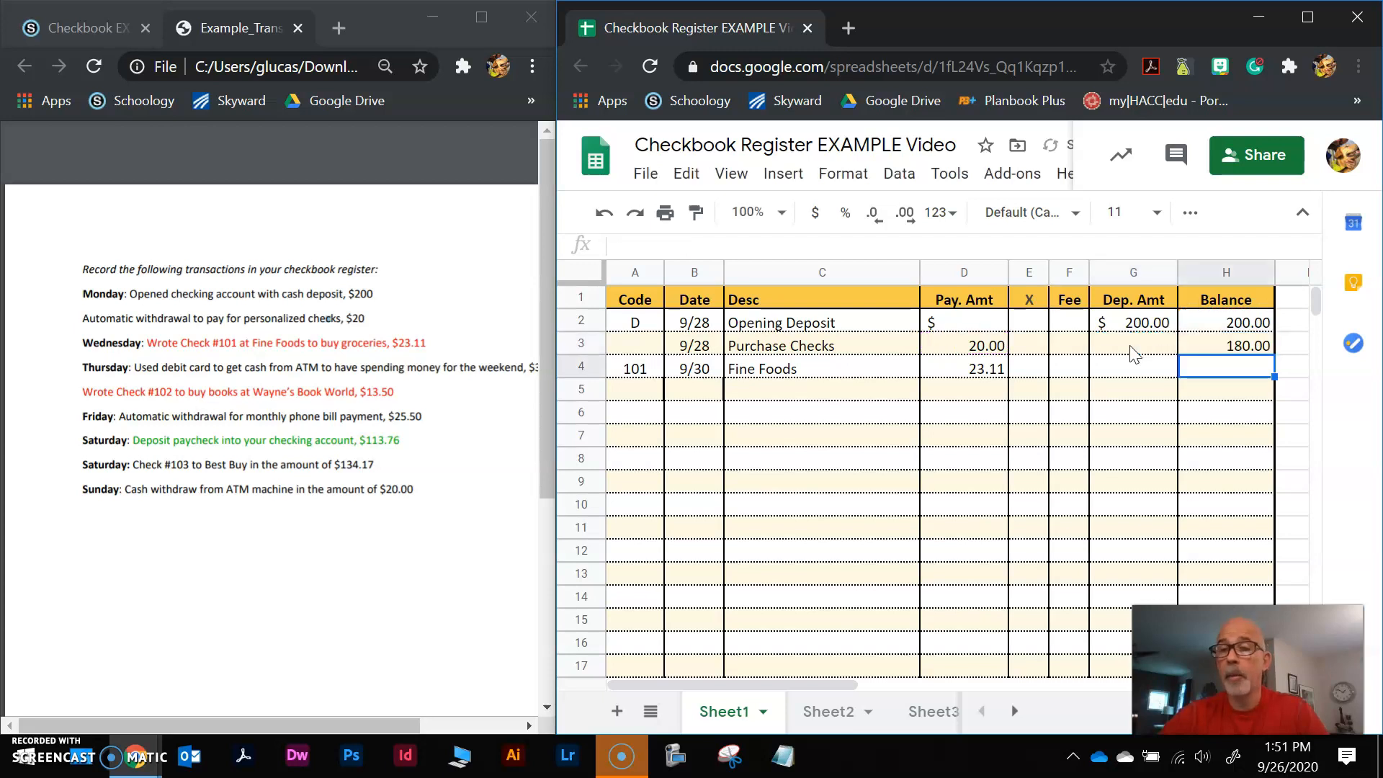
Step: Try filling the balance formula from H3 down the Balance column, and undo the fill
{"action": "left_click", "coordinate": [1133, 350]}
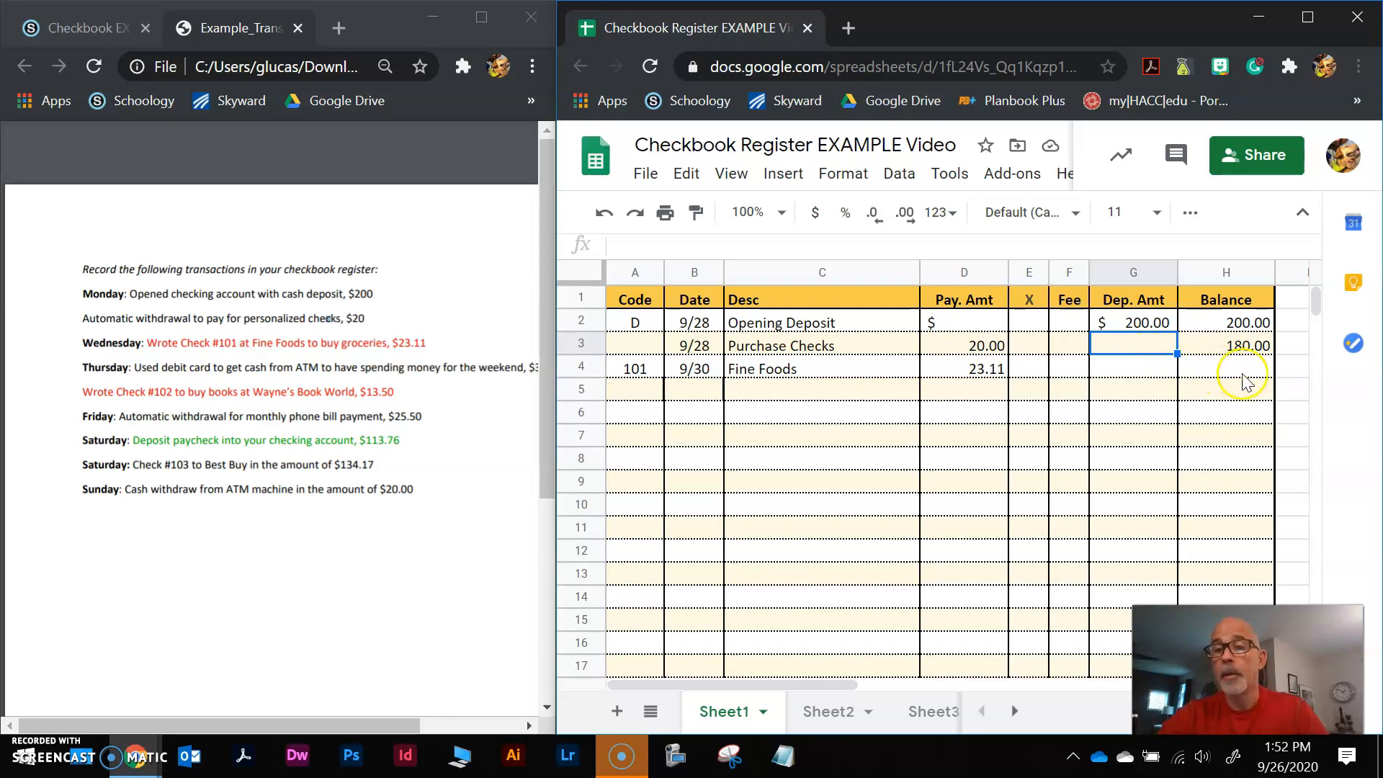
{"action": "left_click", "coordinate": [1254, 351]}
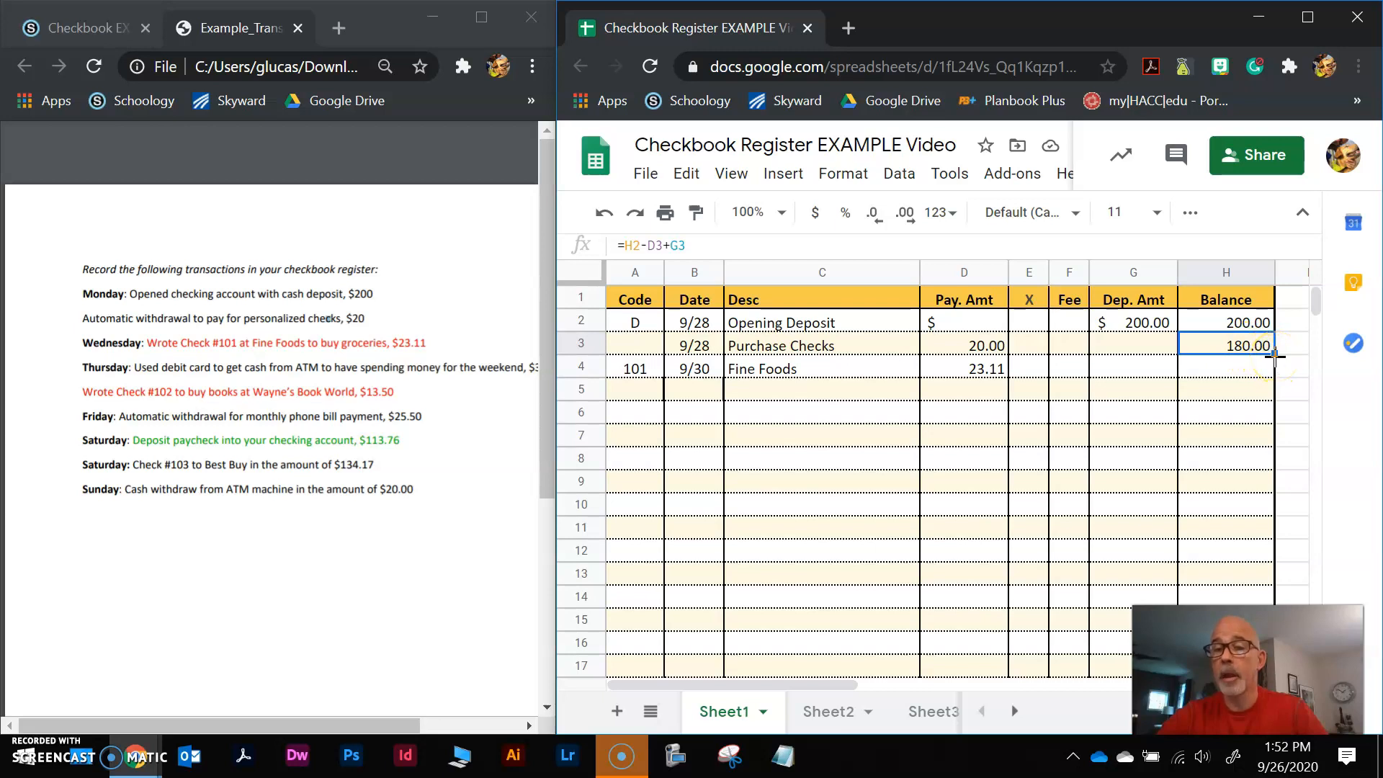
{"action": "left_click_drag", "start_coordinate": [1274, 354], "coordinate": [1266, 665]}
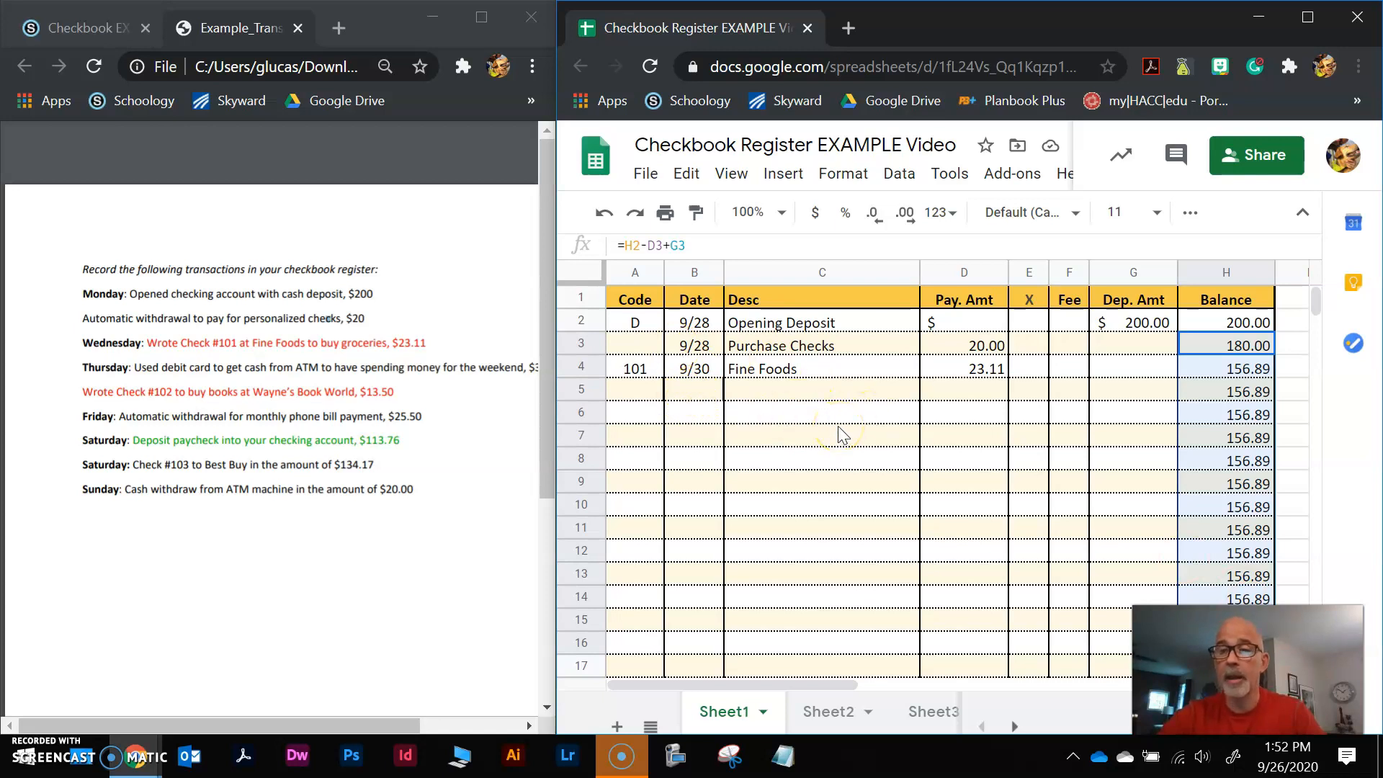
{"action": "key", "text": "ctrl+z"}
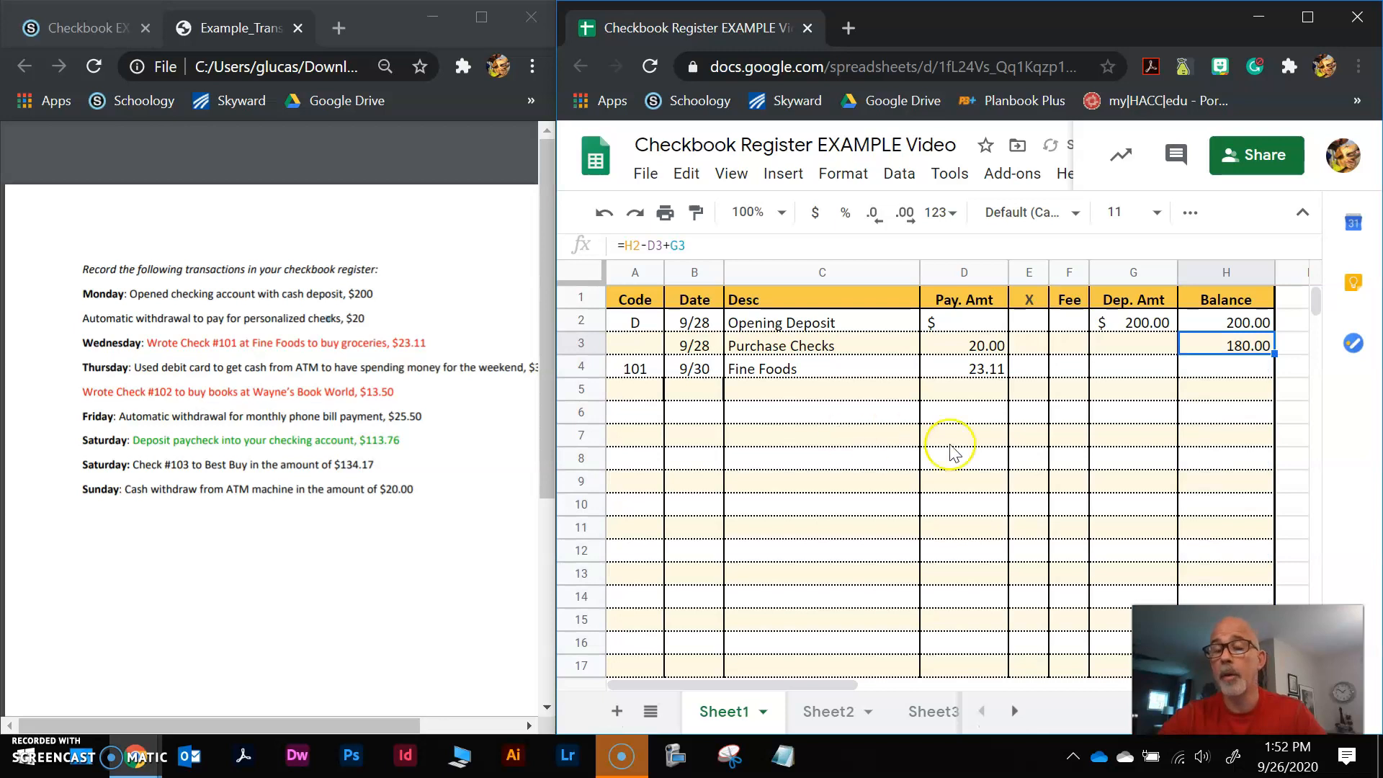
Step: Copy the balance formula in H3 and paste it into the Balance column cells from H4 downward
{"action": "left_click", "coordinate": [1217, 394]}
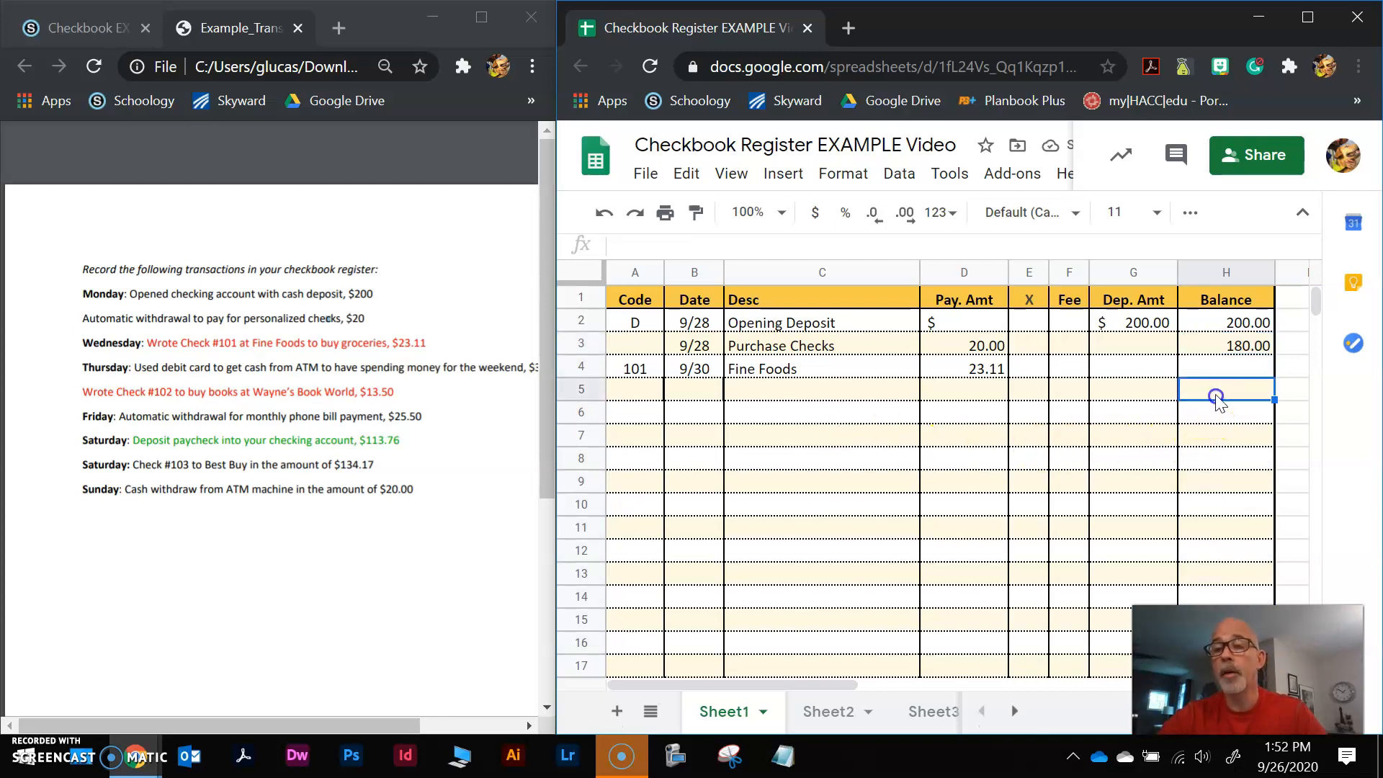
{"action": "left_click", "coordinate": [1231, 350]}
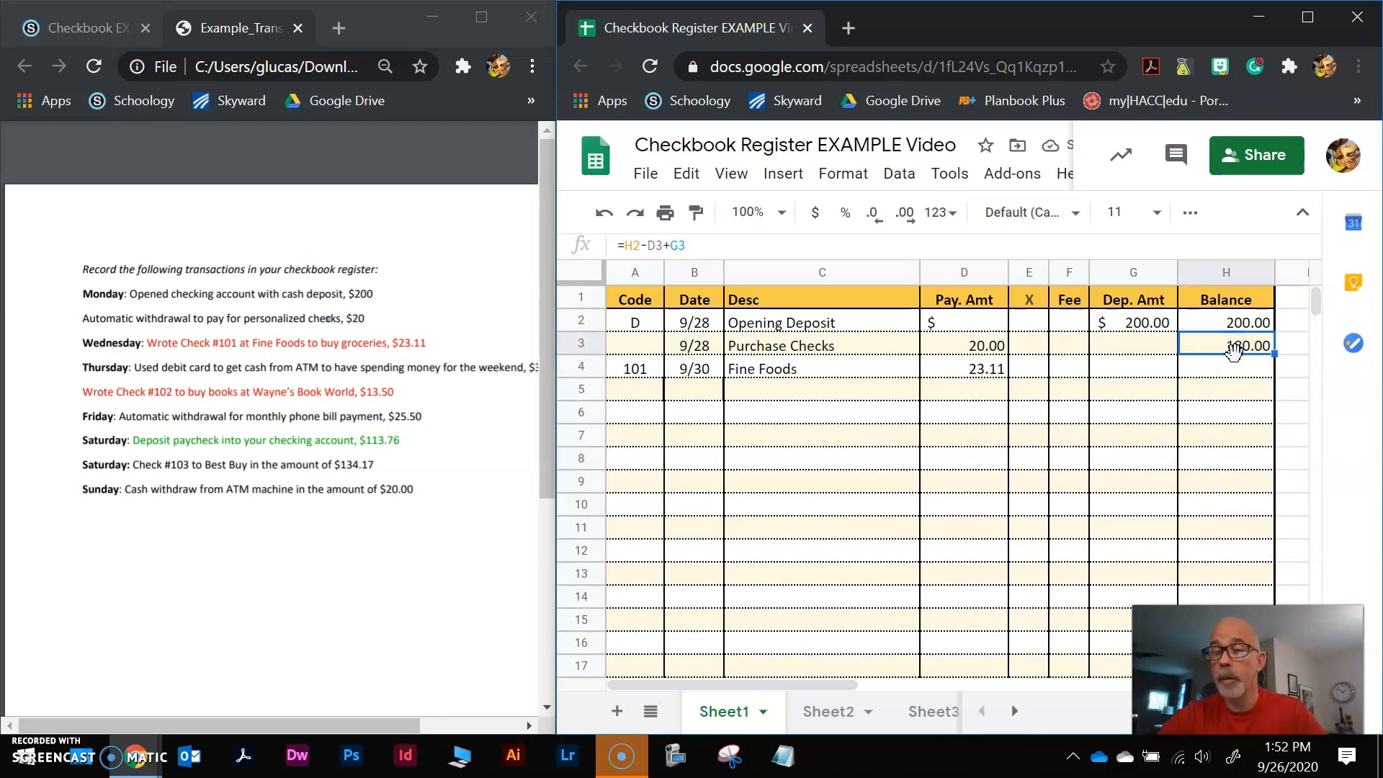
{"action": "key", "text": "ctrl+c"}
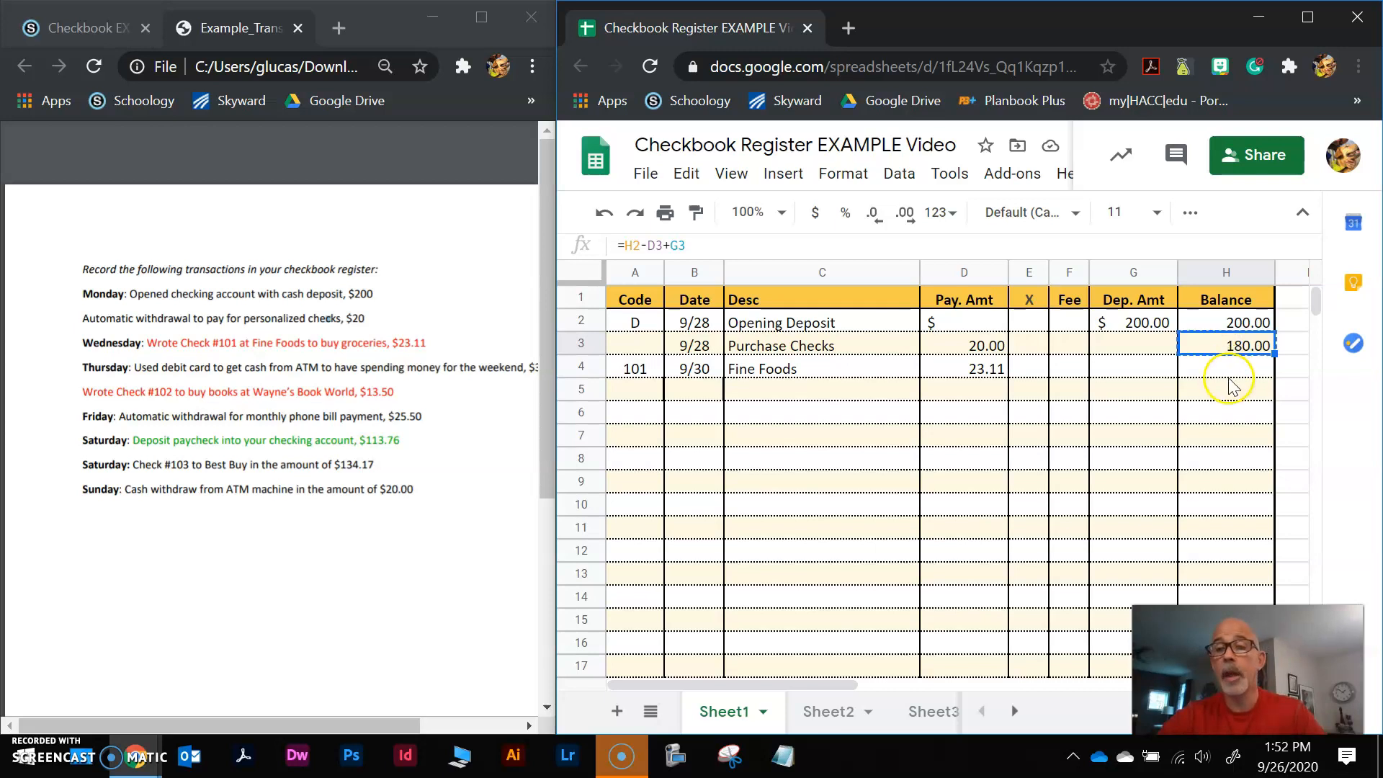
{"action": "left_click_drag", "start_coordinate": [1234, 374], "coordinate": [1243, 646]}
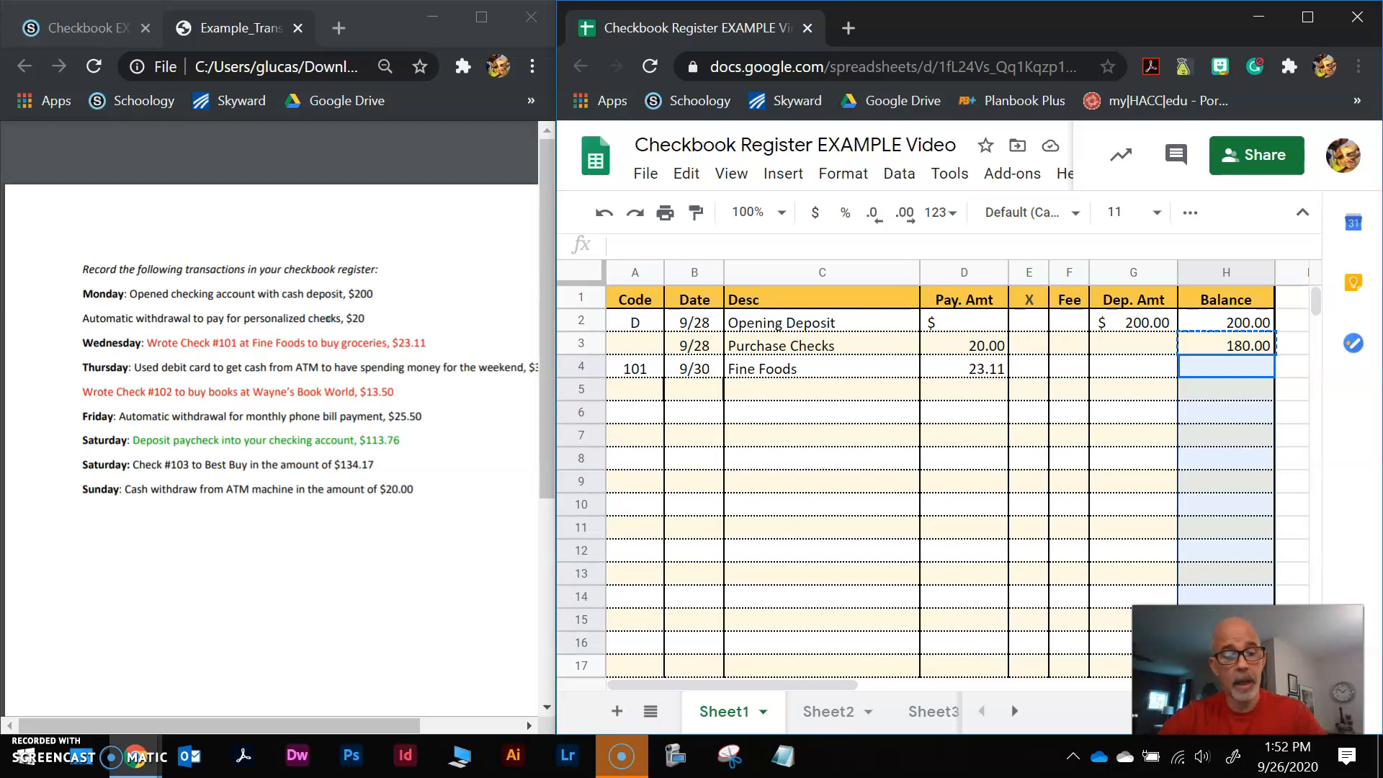
{"action": "key", "text": "ctrl+v"}
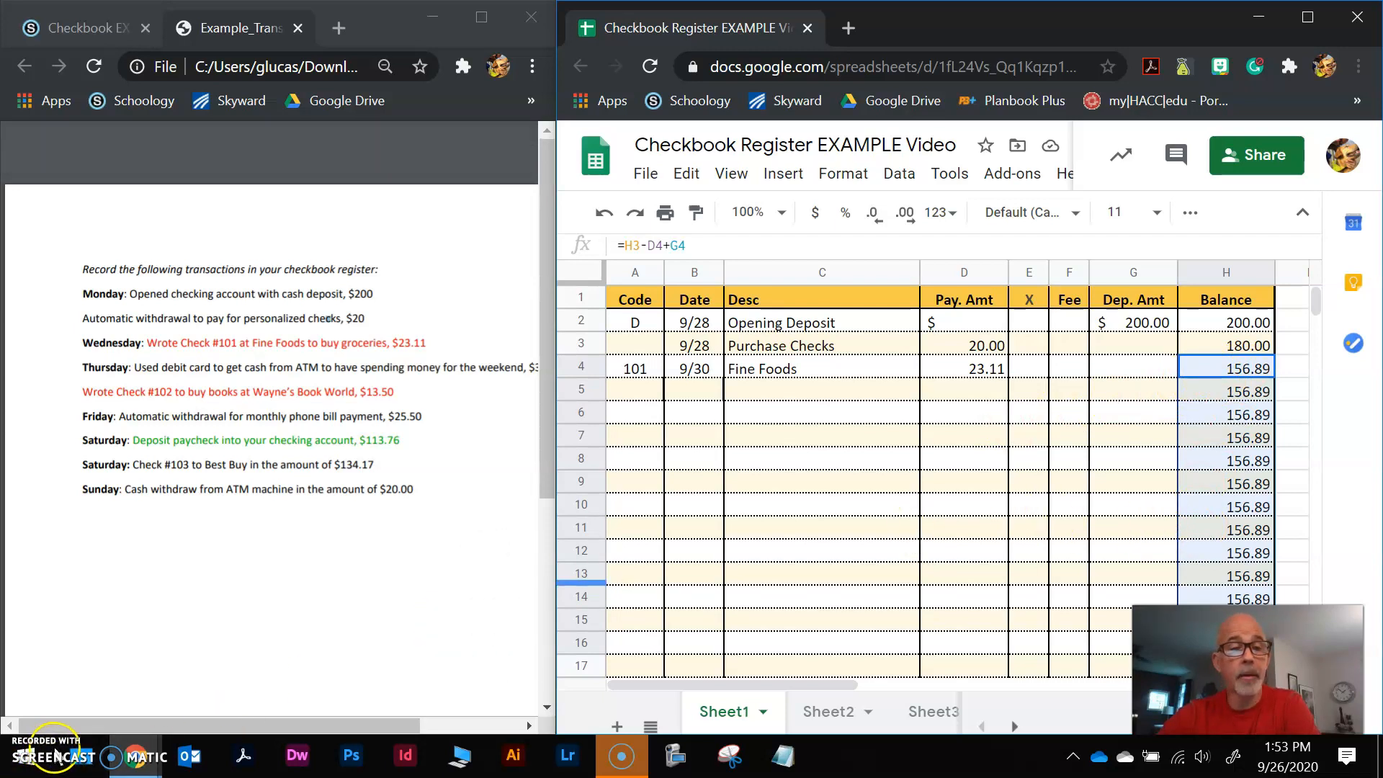
{"action": "left_click", "coordinate": [56, 750]}
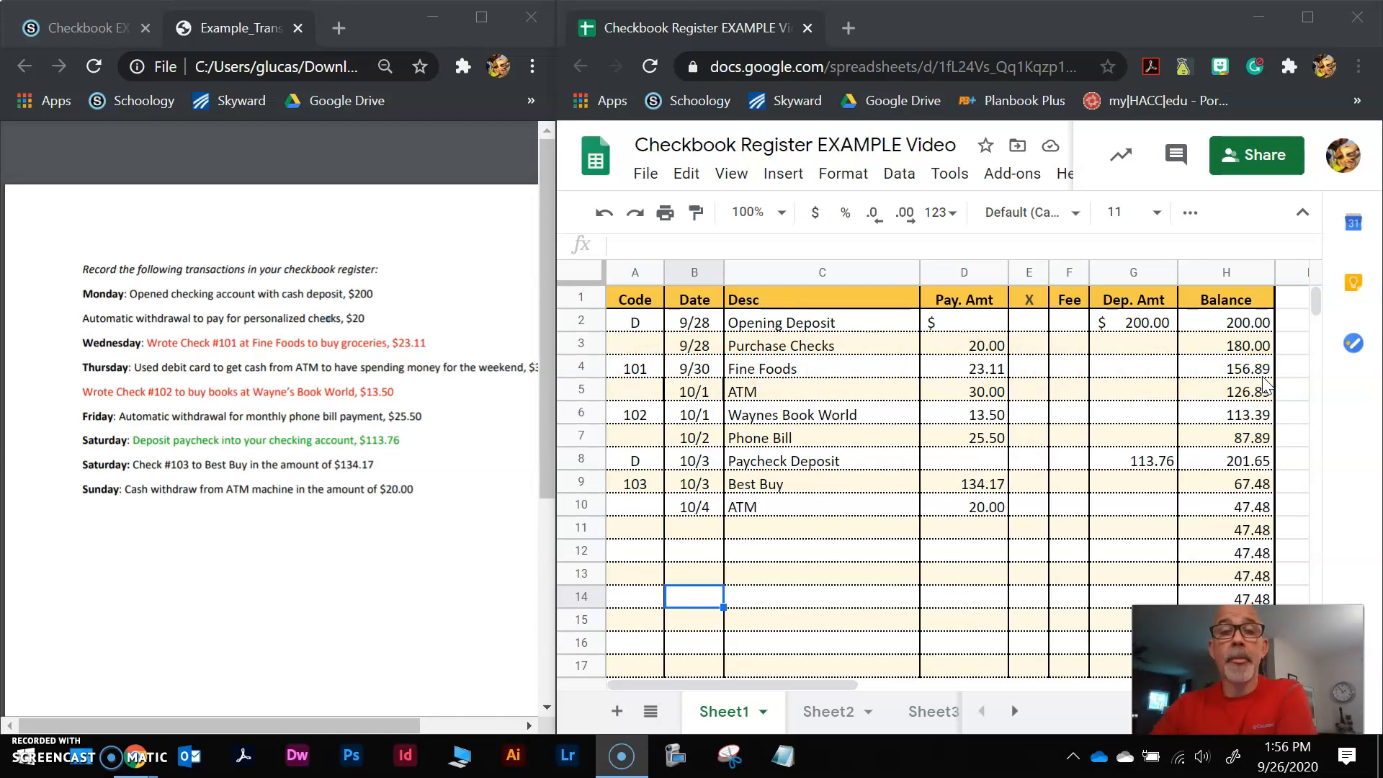
Step: Compare the Thursday to Sunday transactions in the PDF with the register, checking the paycheck deposit, its balance formula and the Best Buy check
{"action": "left_click_drag", "start_coordinate": [89, 368], "coordinate": [414, 497]}
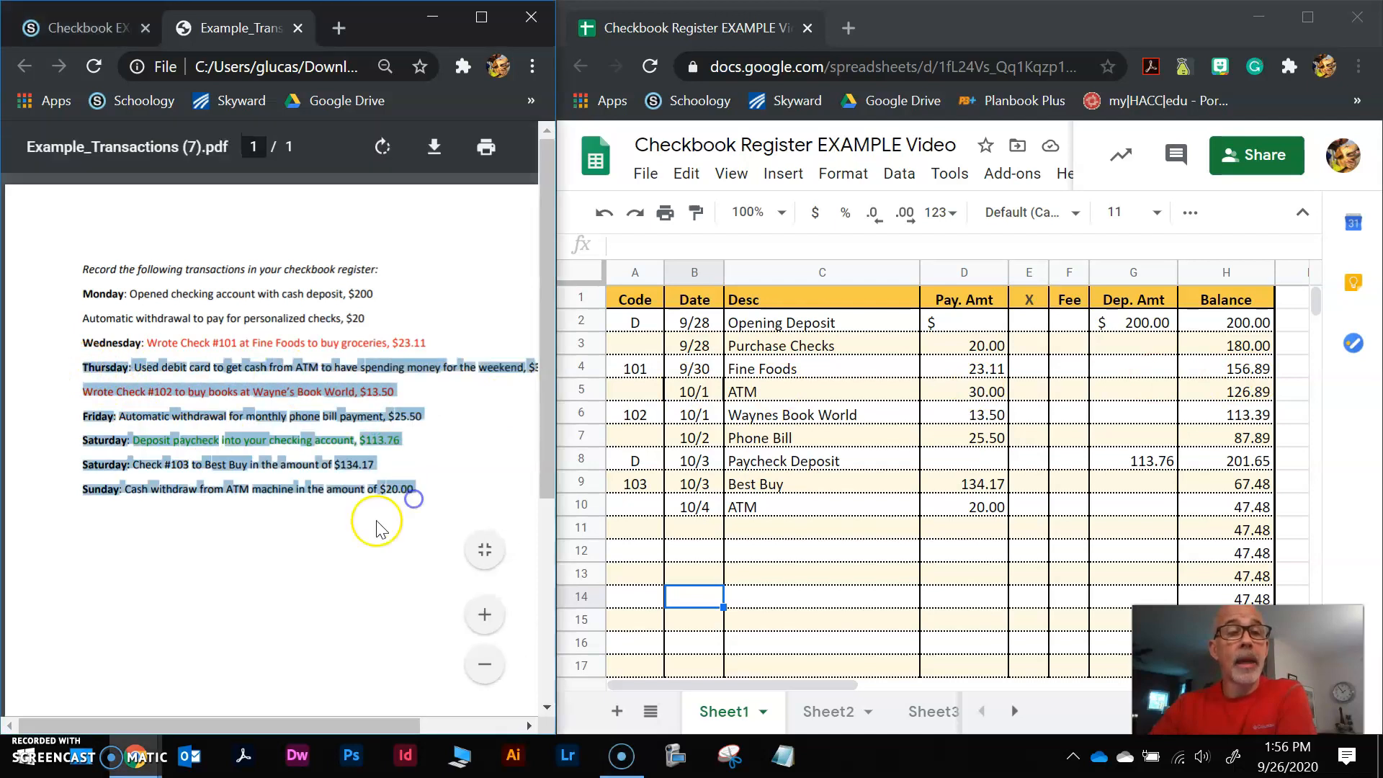
{"action": "left_click", "coordinate": [285, 542]}
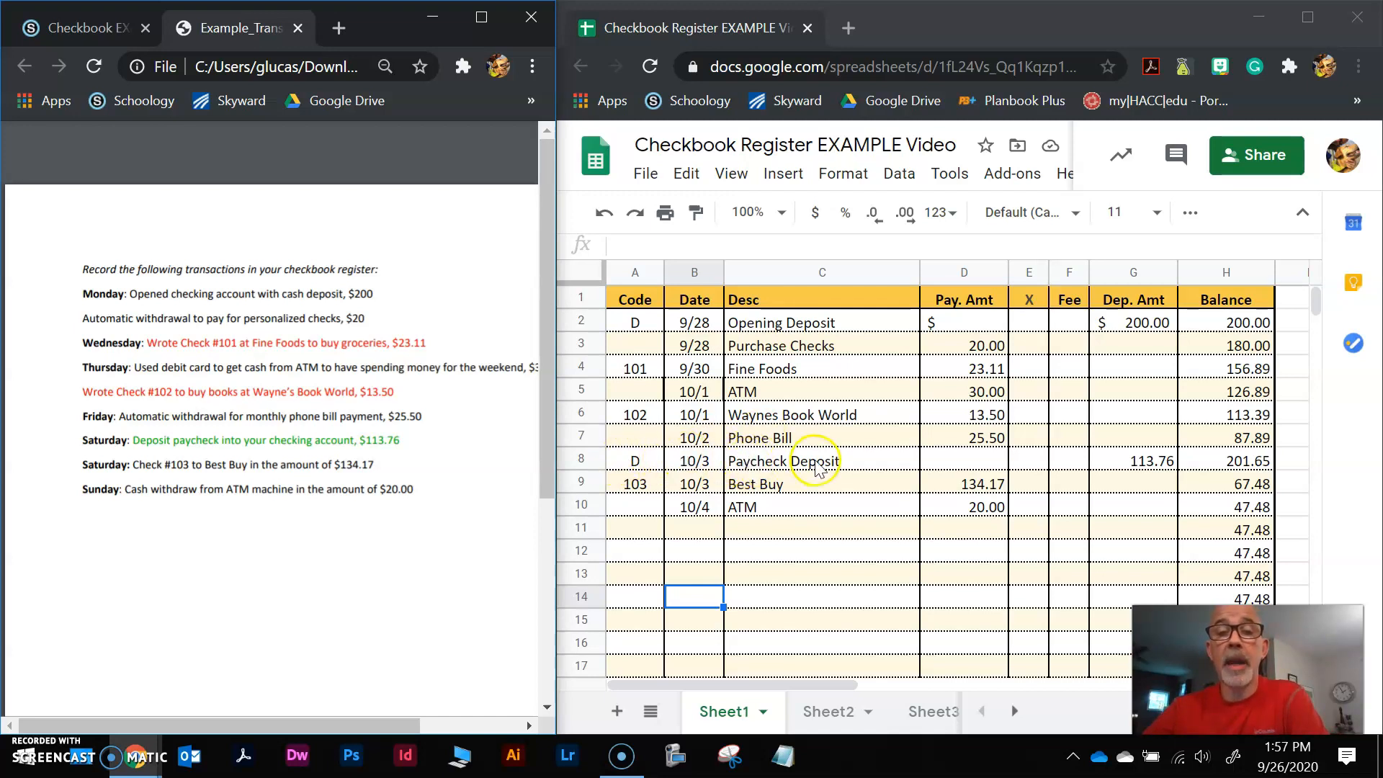
{"action": "left_click", "coordinate": [1155, 464]}
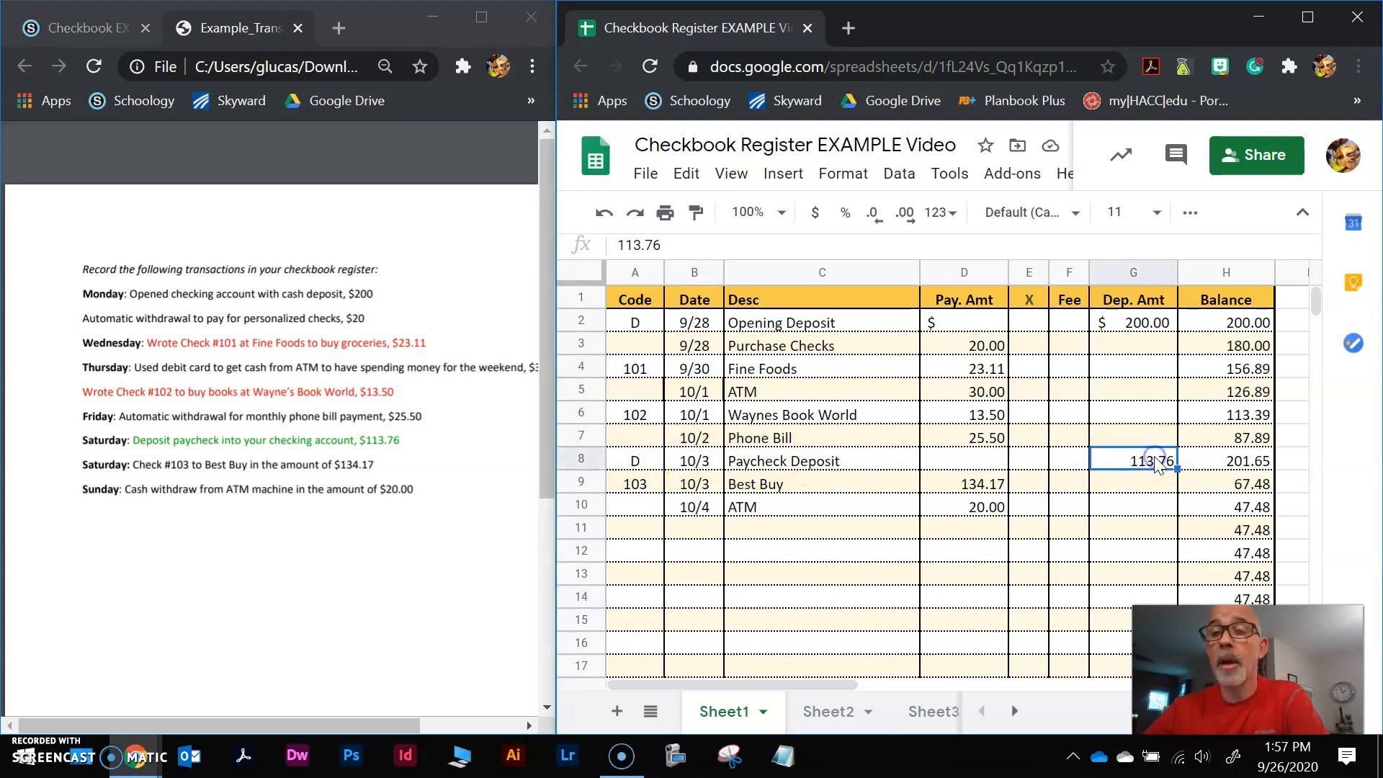
{"action": "left_click", "coordinate": [1222, 465]}
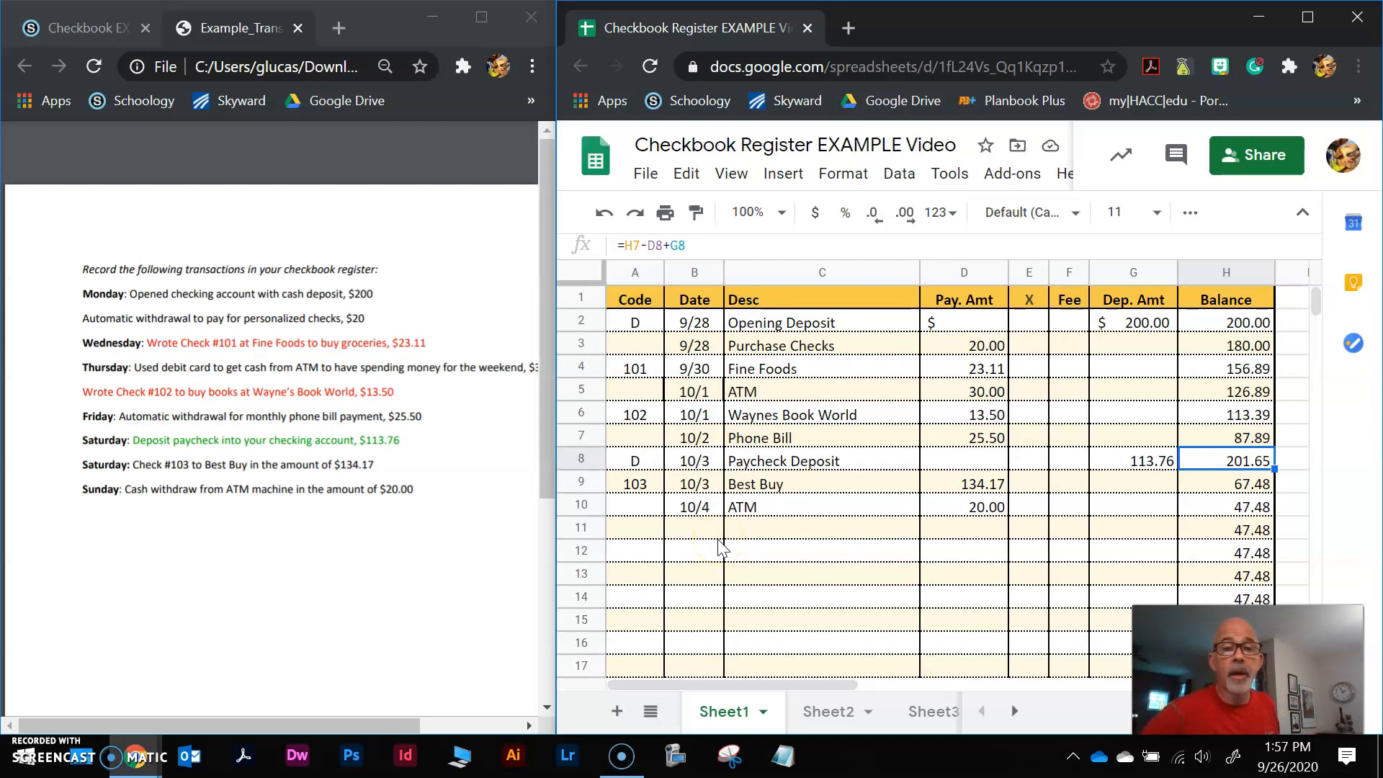
{"action": "left_click", "coordinate": [634, 481]}
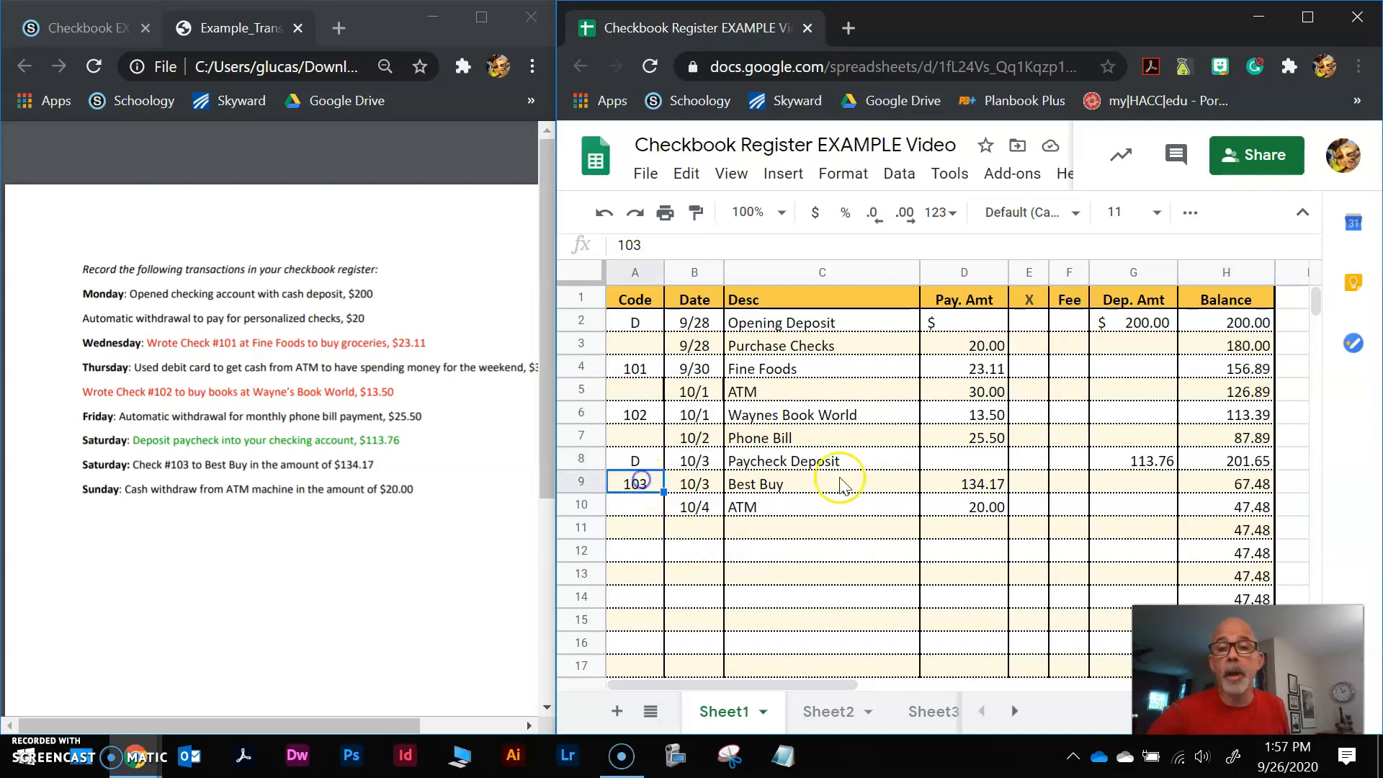
{"action": "left_click", "coordinate": [967, 481]}
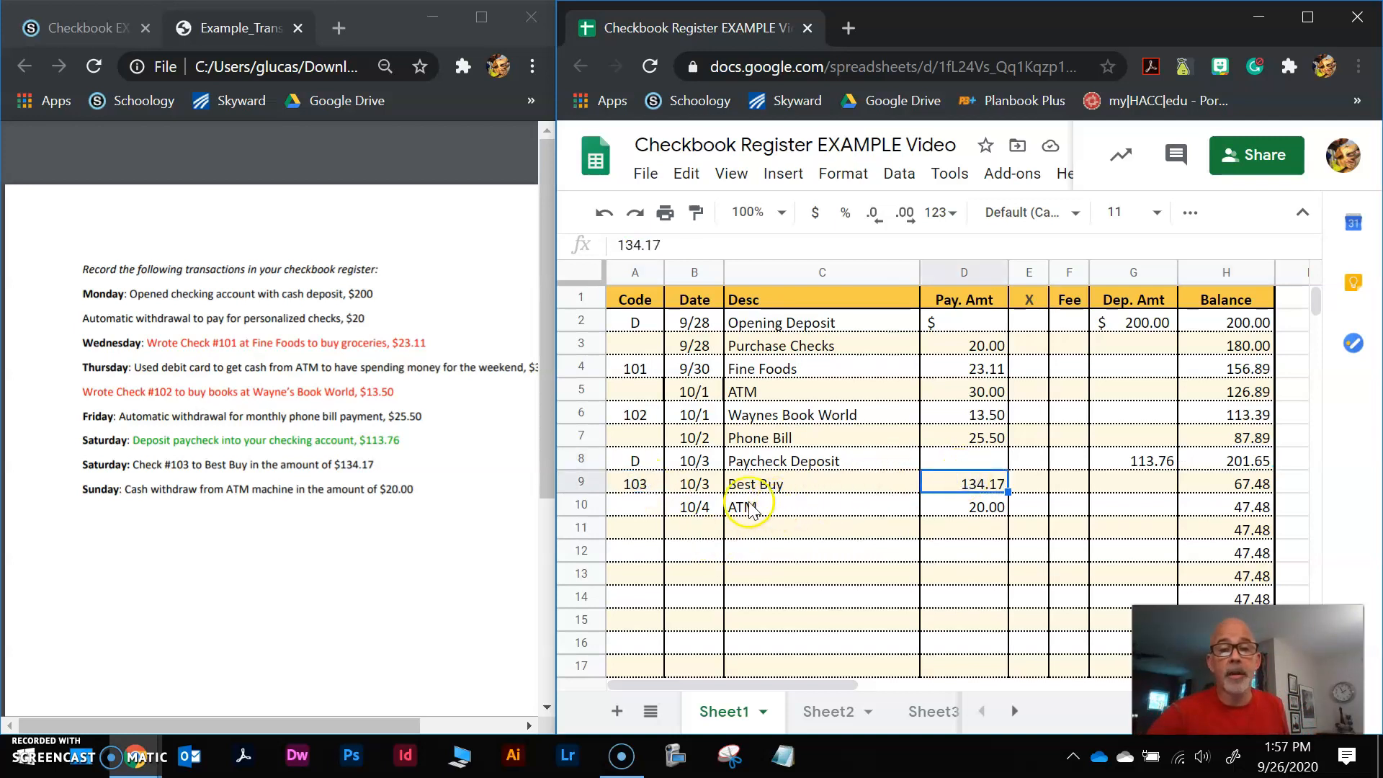